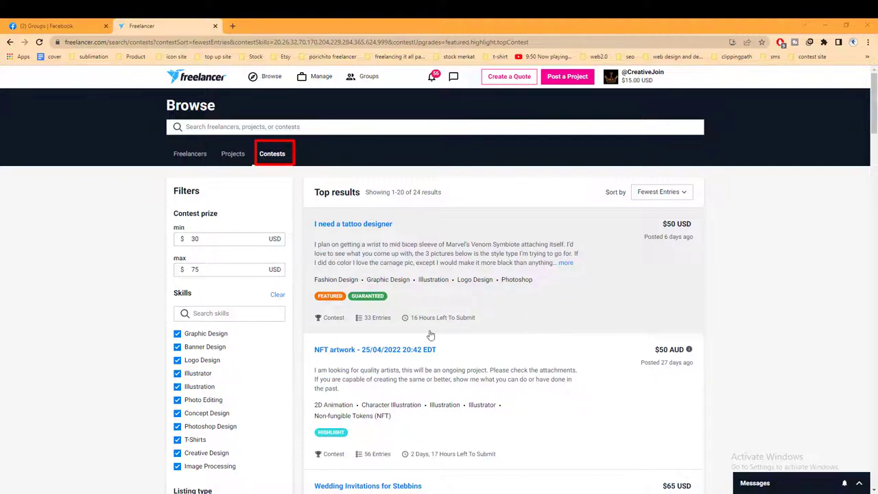
Step: Search the contests for "logo design"
{"action": "left_click", "coordinate": [234, 127]}
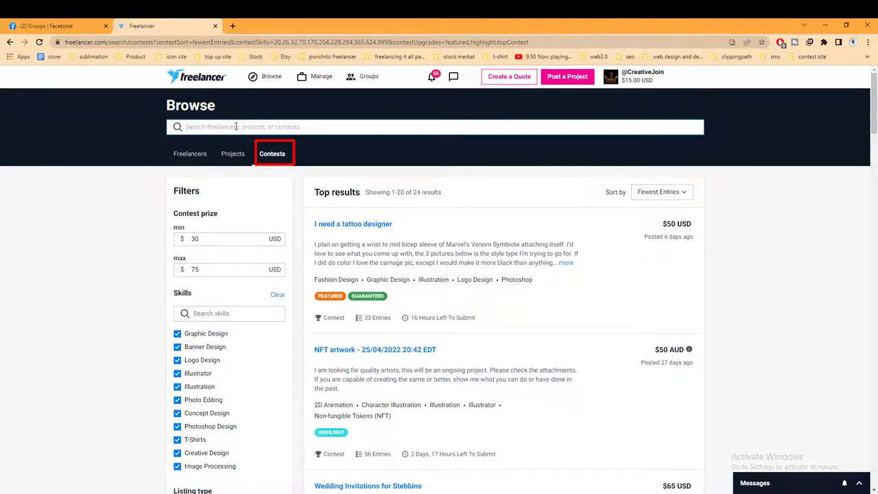
{"action": "type", "text": "logo "}
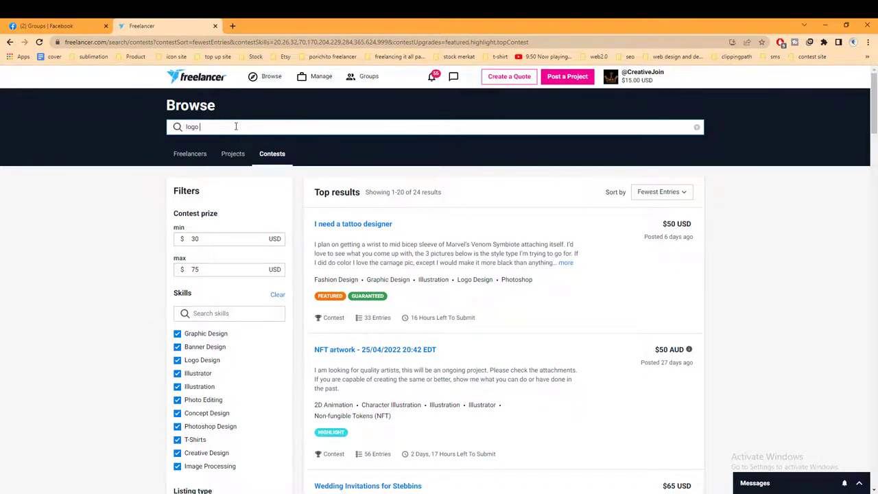
{"action": "type", "text": "design"}
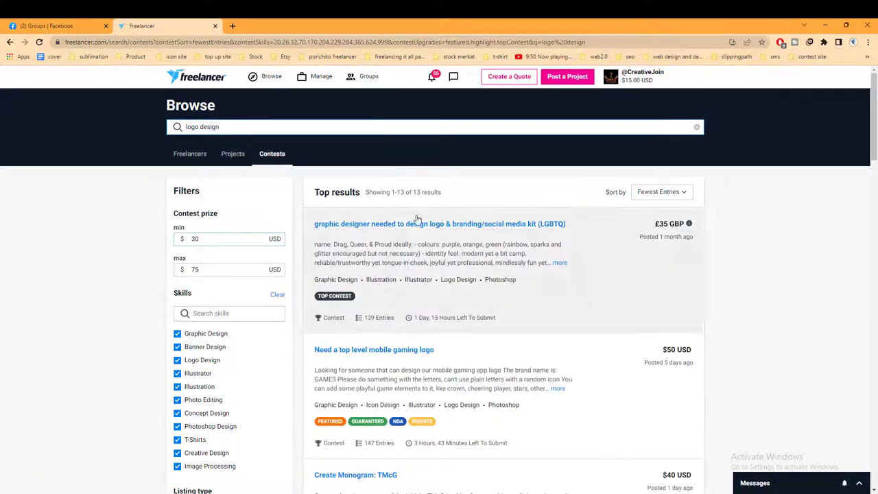
{"action": "mouse_move", "coordinate": [414, 192]}
{"action": "left_mouse_down"}
{"action": "mouse_move", "coordinate": [442, 193]}
{"action": "mouse_move", "coordinate": [411, 194]}
{"action": "left_mouse_up"}
{"action": "left_click", "coordinate": [461, 197]}
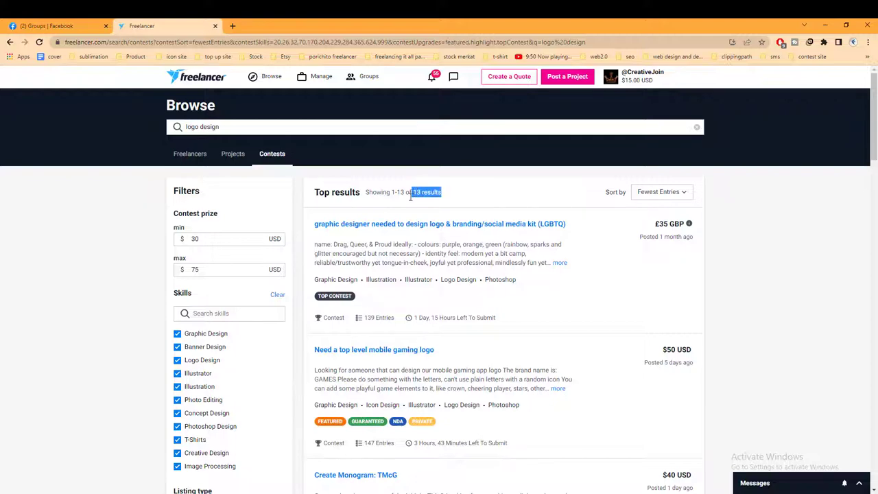
Step: Remove the Featured, Highlight and Top Contest listing type filters from the contest search
{"action": "scroll", "coordinate": [258, 212], "scroll_direction": "down", "scroll_amount": 1}
{"action": "scroll", "coordinate": [258, 212], "scroll_direction": "down", "scroll_amount": 4}
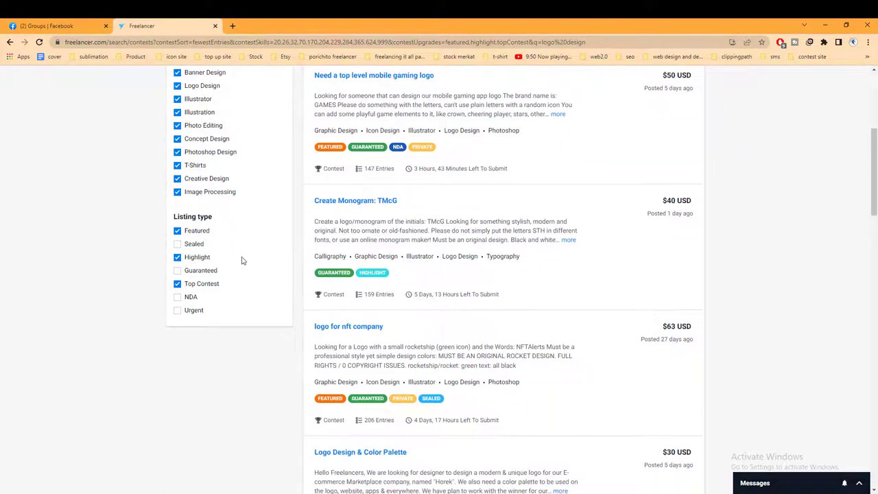
{"action": "left_click", "coordinate": [178, 231]}
{"action": "left_click", "coordinate": [180, 258]}
{"action": "left_click", "coordinate": [179, 283]}
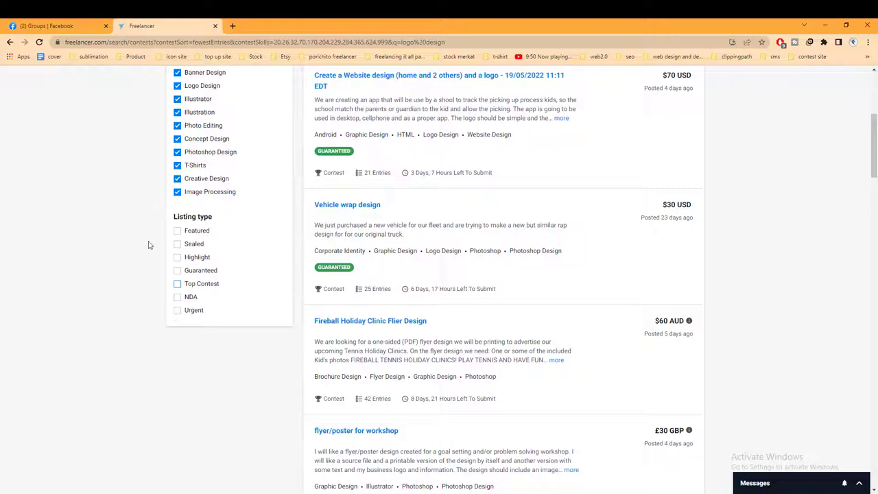
Step: Clear the "logo design" keyword from the contest search
{"action": "scroll", "coordinate": [222, 259], "scroll_direction": "up", "scroll_amount": 5}
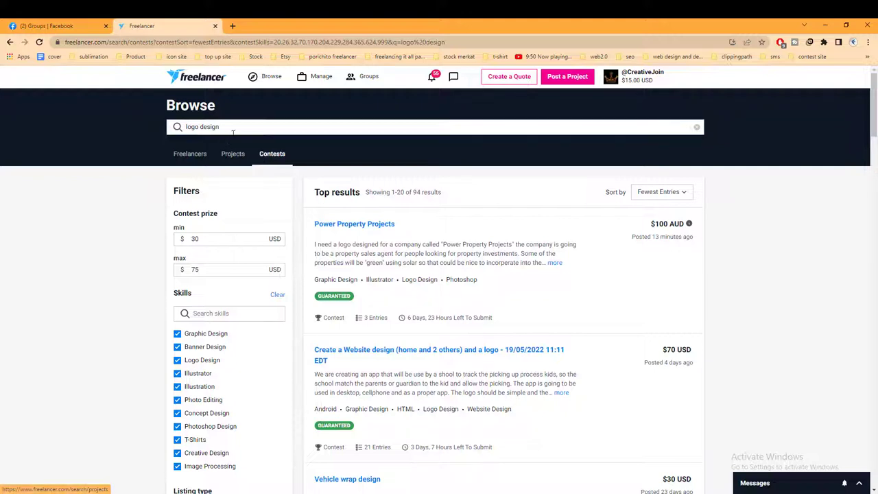
{"action": "left_click_drag", "start_coordinate": [234, 132], "coordinate": [182, 133]}
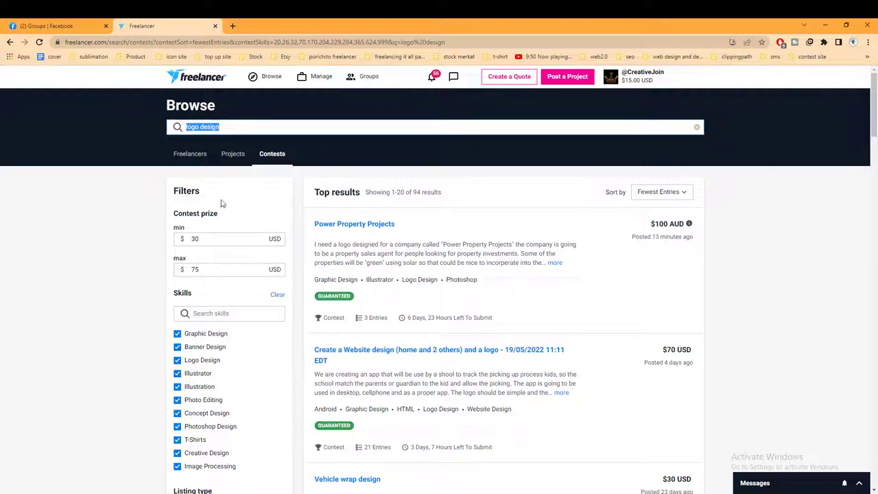
{"action": "key", "text": "BackSpace"}
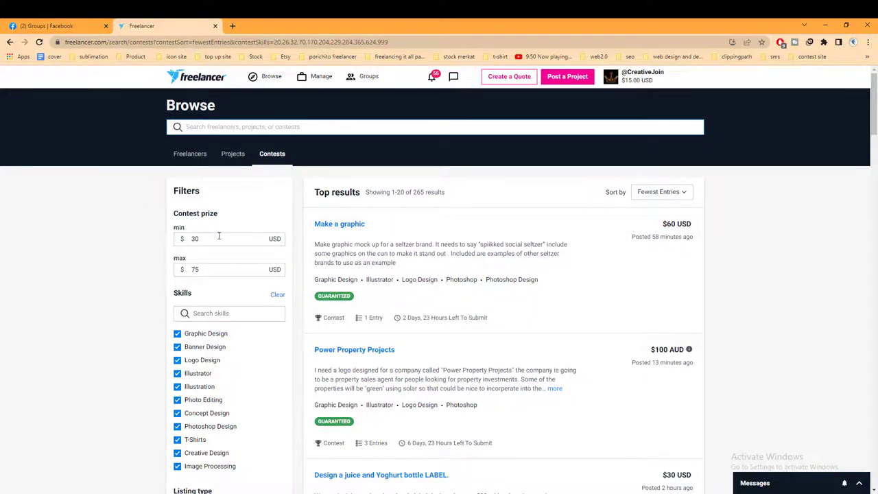
{"action": "left_click_drag", "start_coordinate": [219, 238], "coordinate": [186, 240]}
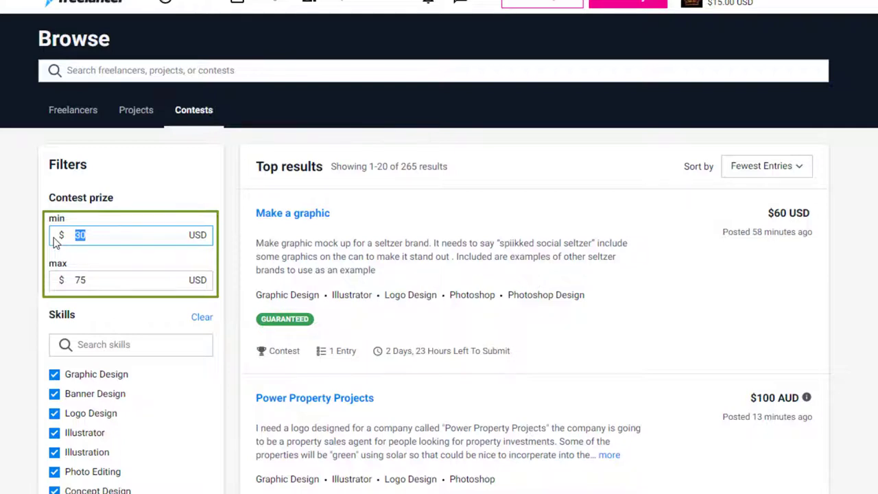
{"action": "left_click", "coordinate": [74, 280]}
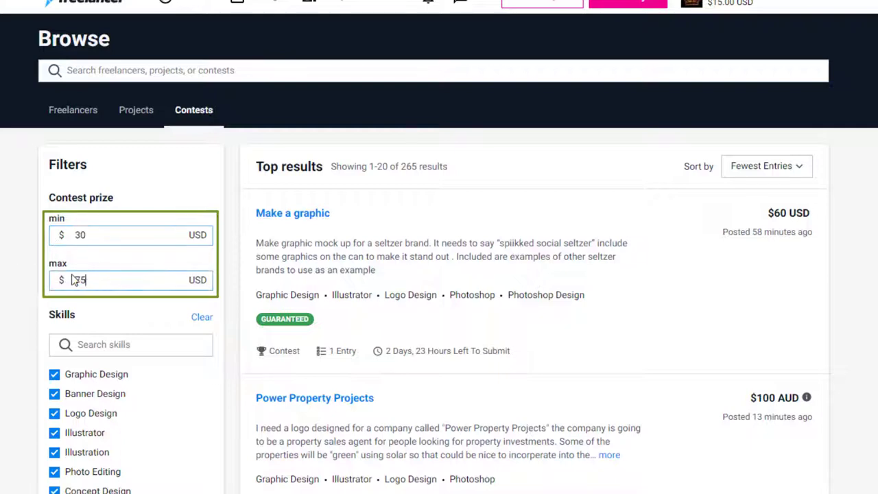
{"action": "left_click", "coordinate": [2, 302]}
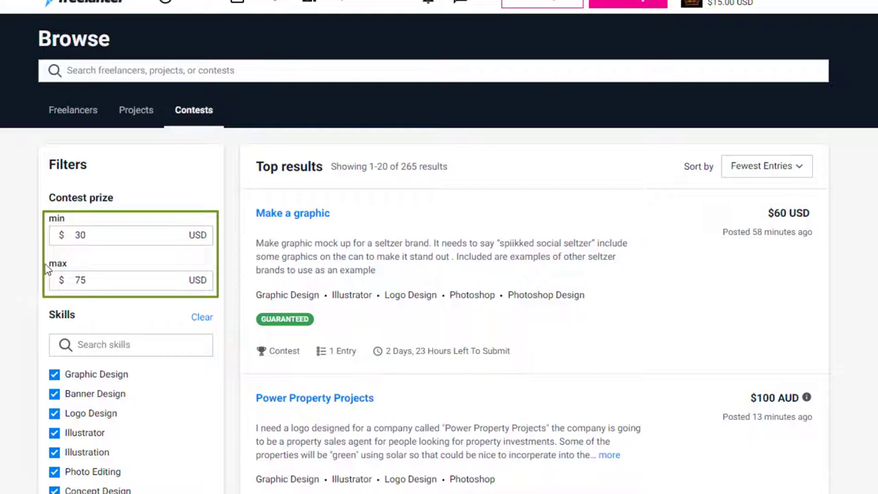
{"action": "double_click", "coordinate": [92, 236]}
{"action": "double_click", "coordinate": [105, 280]}
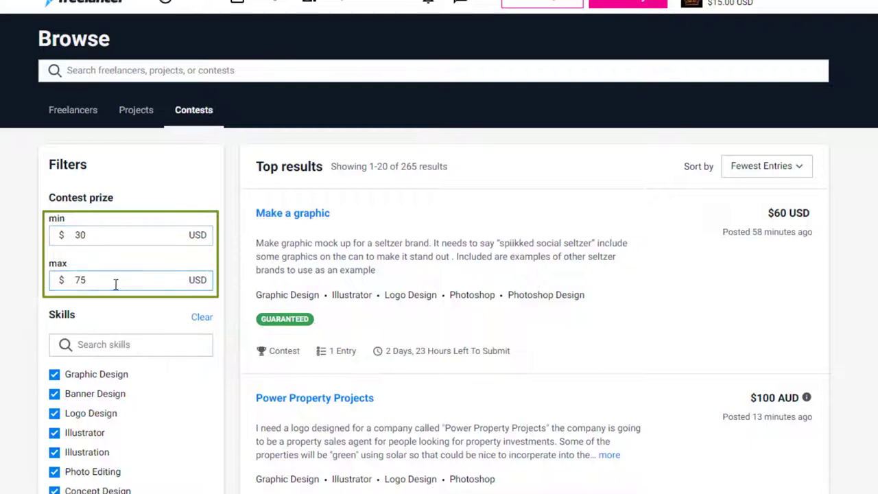
{"action": "left_click_drag", "start_coordinate": [115, 281], "coordinate": [37, 288]}
{"action": "left_click", "coordinate": [86, 255]}
{"action": "left_click_drag", "start_coordinate": [90, 239], "coordinate": [41, 239]}
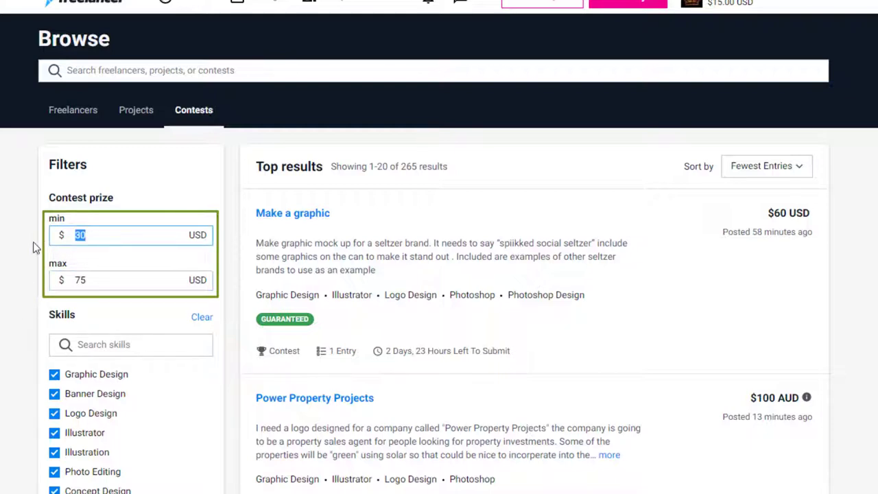
{"action": "left_click", "coordinate": [36, 259]}
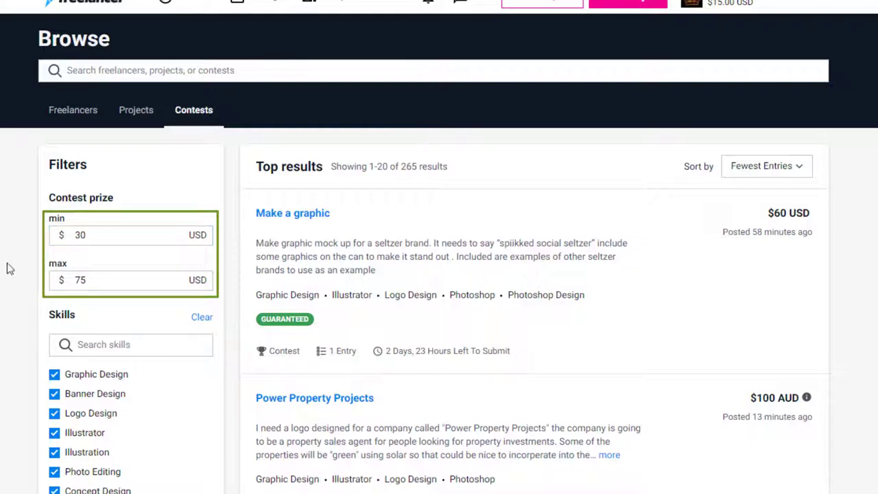
Step: Set the minimum contest prize filter to 50 USD
{"action": "left_click_drag", "start_coordinate": [94, 238], "coordinate": [39, 244]}
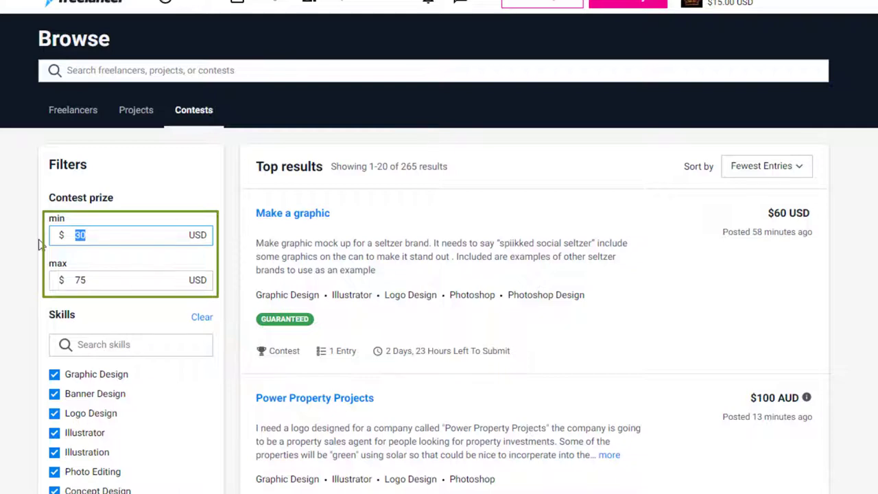
{"action": "type", "text": "50"}
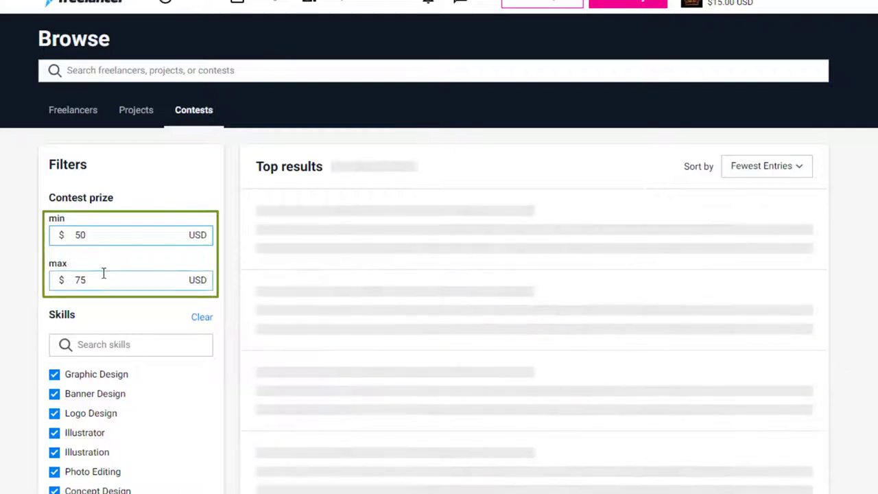
{"action": "left_click_drag", "start_coordinate": [96, 279], "coordinate": [56, 285]}
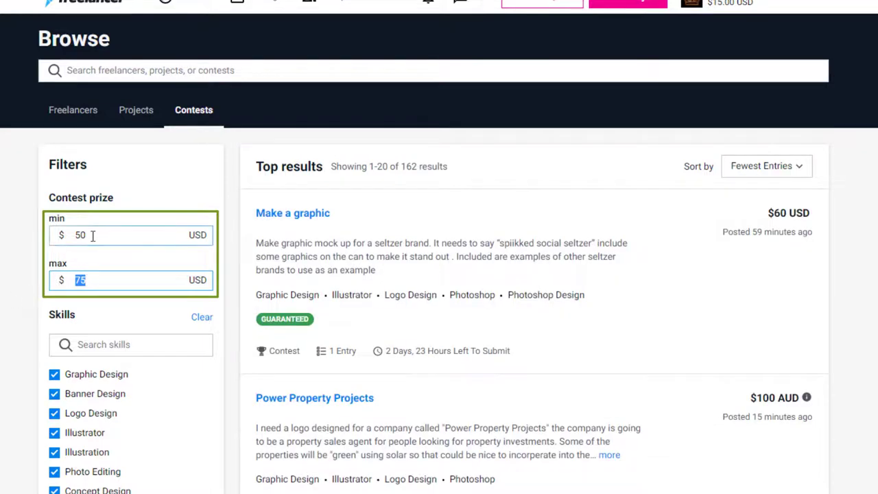
Step: Set the minimum contest prize filter back to 30 USD
{"action": "left_click_drag", "start_coordinate": [90, 235], "coordinate": [55, 240]}
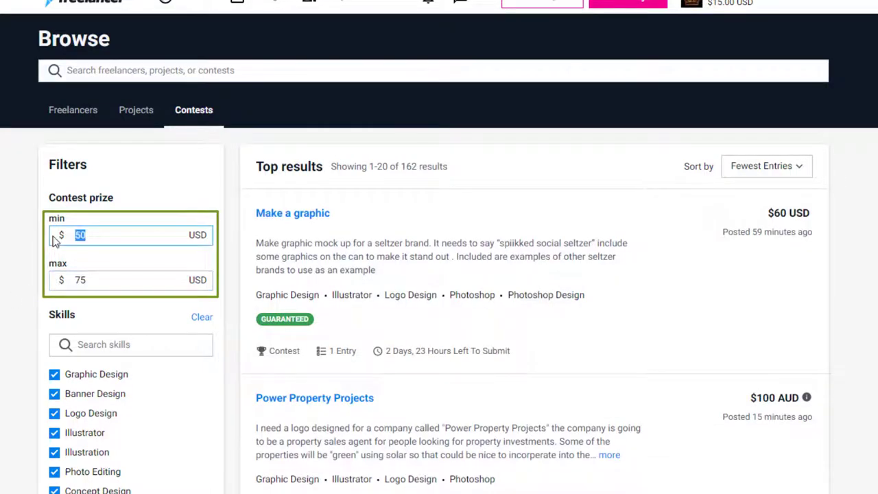
{"action": "type", "text": "30"}
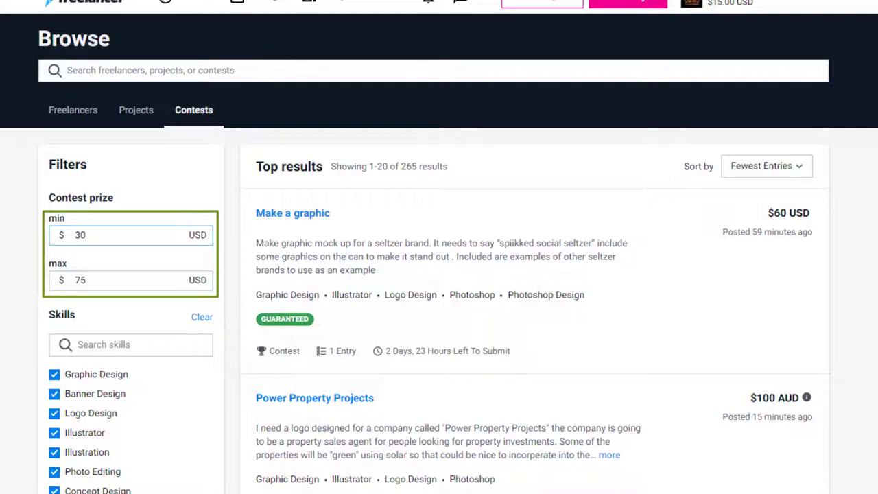
{"action": "left_click_drag", "start_coordinate": [89, 235], "coordinate": [69, 242]}
{"action": "left_click_drag", "start_coordinate": [94, 283], "coordinate": [7, 290]}
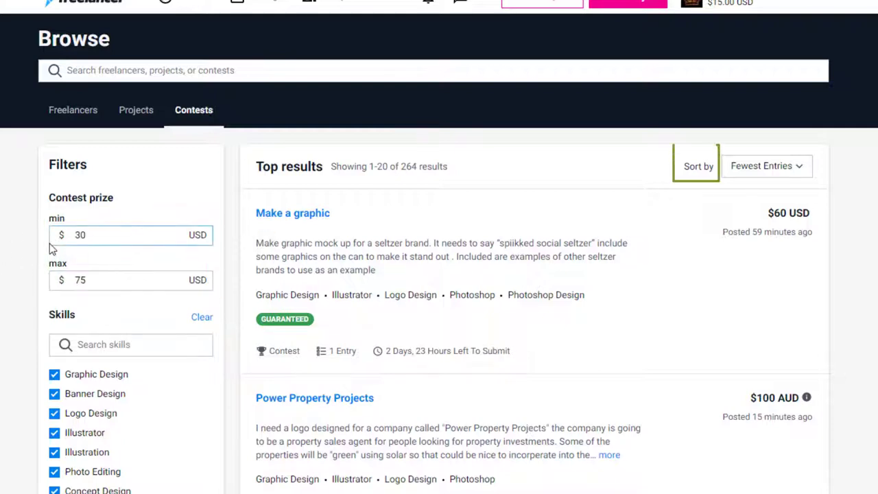
Step: Sort the contest results by Oldest and switch the order to Latest
{"action": "left_click", "coordinate": [745, 171]}
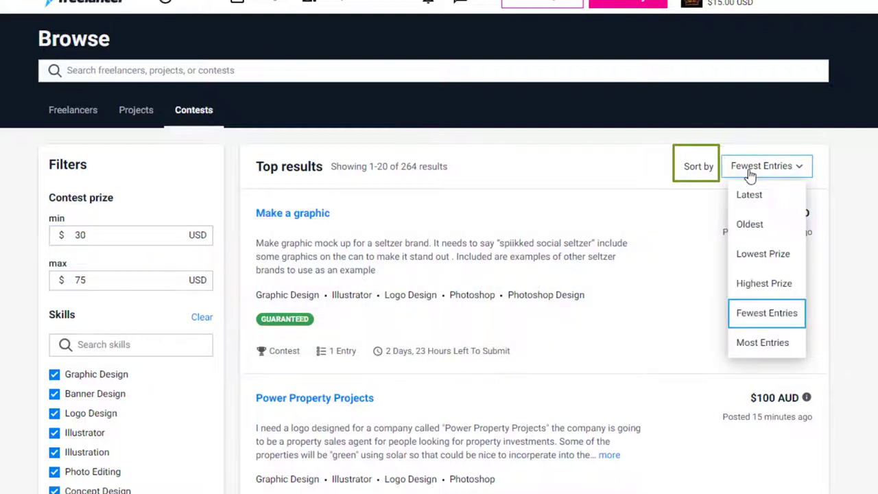
{"action": "left_click", "coordinate": [697, 168]}
{"action": "left_click", "coordinate": [789, 166]}
{"action": "left_click", "coordinate": [749, 227]}
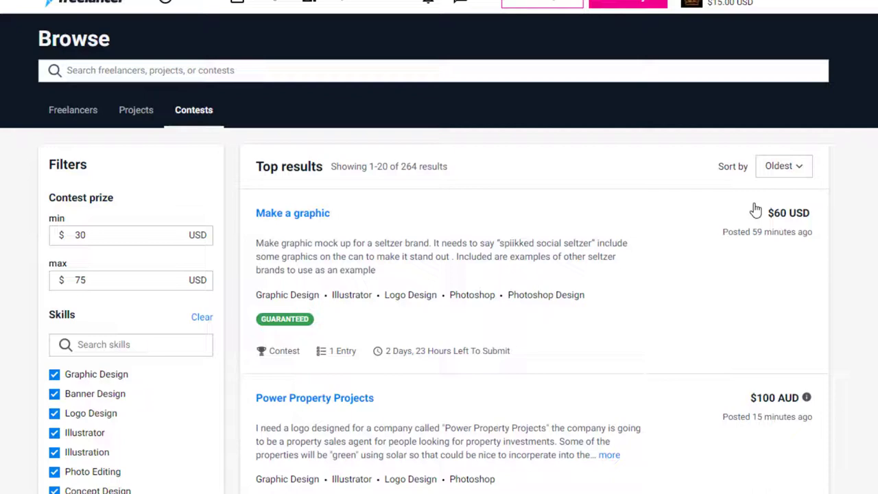
{"action": "left_click", "coordinate": [779, 175]}
{"action": "left_click", "coordinate": [776, 197]}
Step: Alternate the contest sort order between Oldest and Latest twice, ending on Latest
{"action": "left_click", "coordinate": [786, 169]}
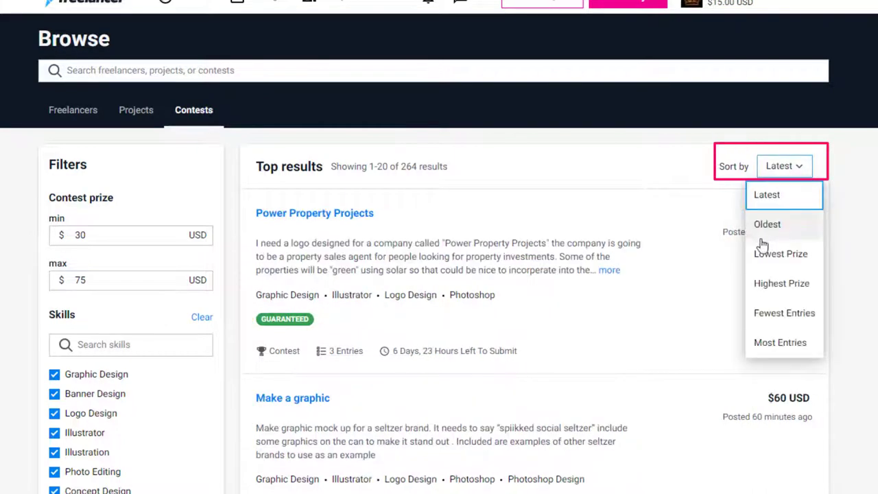
{"action": "left_click", "coordinate": [770, 228]}
{"action": "left_click", "coordinate": [785, 169]}
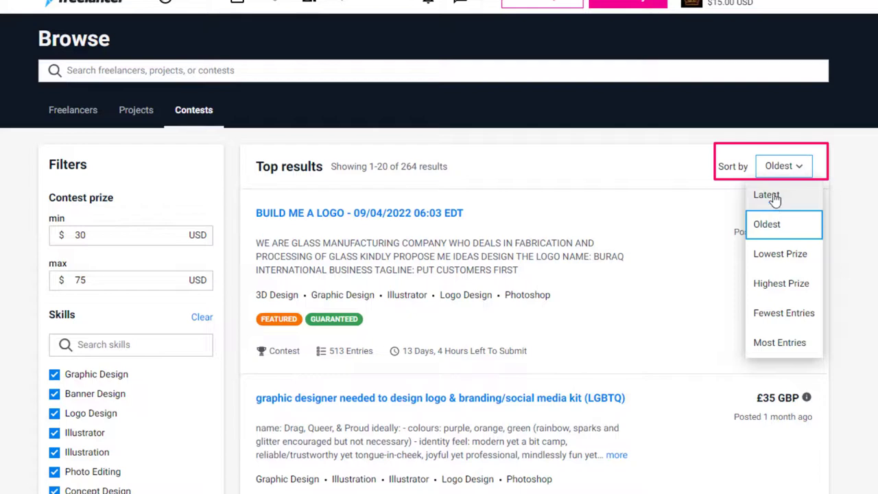
{"action": "left_click", "coordinate": [775, 199]}
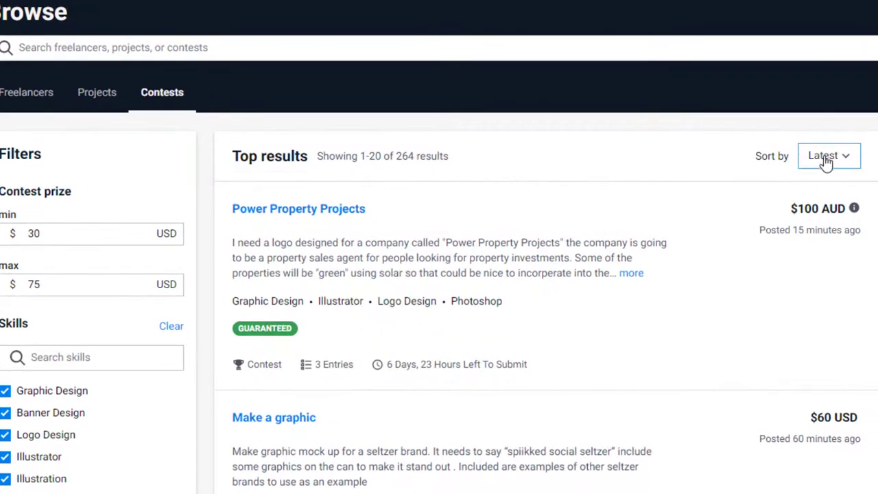
{"action": "left_click", "coordinate": [824, 159]}
{"action": "left_click", "coordinate": [813, 221]}
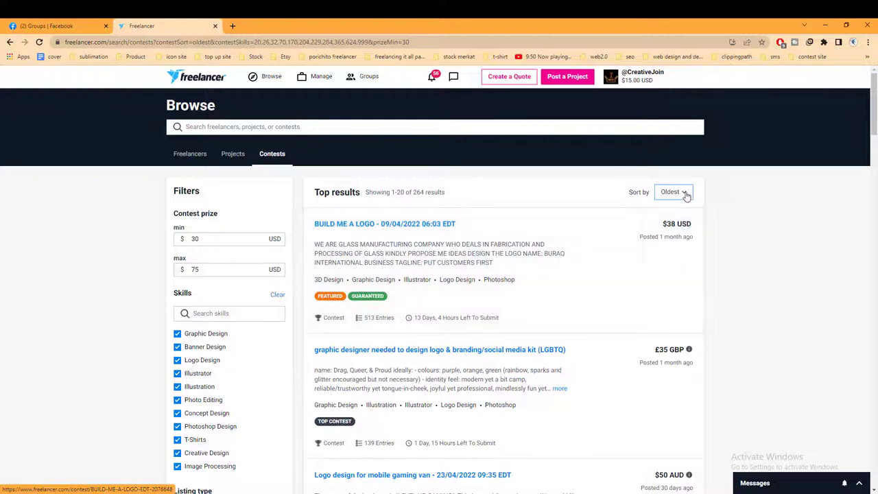
{"action": "left_click", "coordinate": [681, 193]}
{"action": "left_click", "coordinate": [661, 211]}
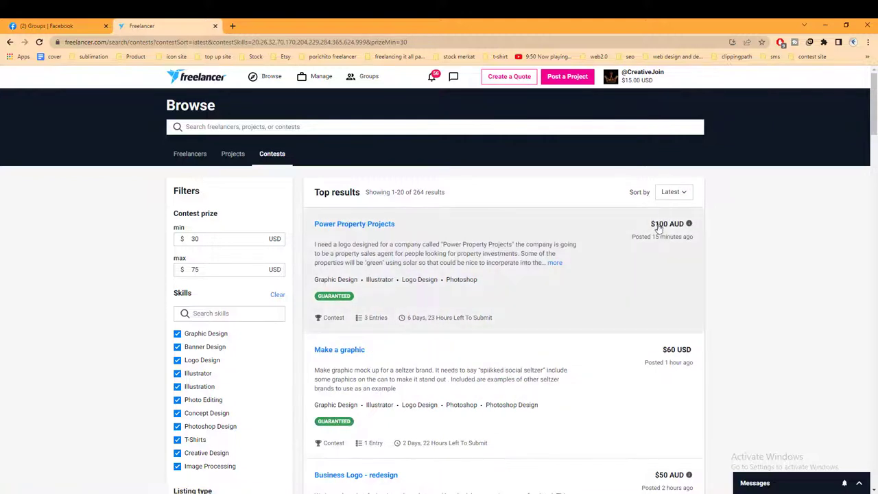
Step: Sort the contest results by Lowest Prize
{"action": "left_click", "coordinate": [676, 194]}
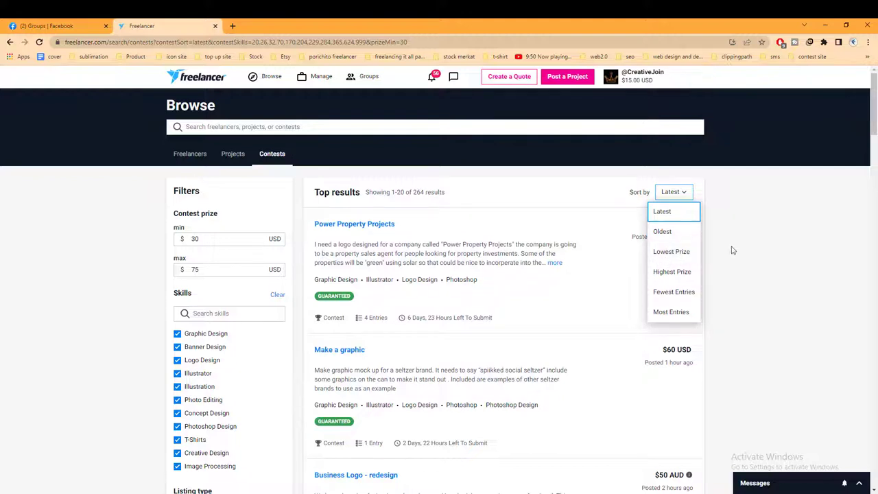
{"action": "left_click", "coordinate": [666, 252]}
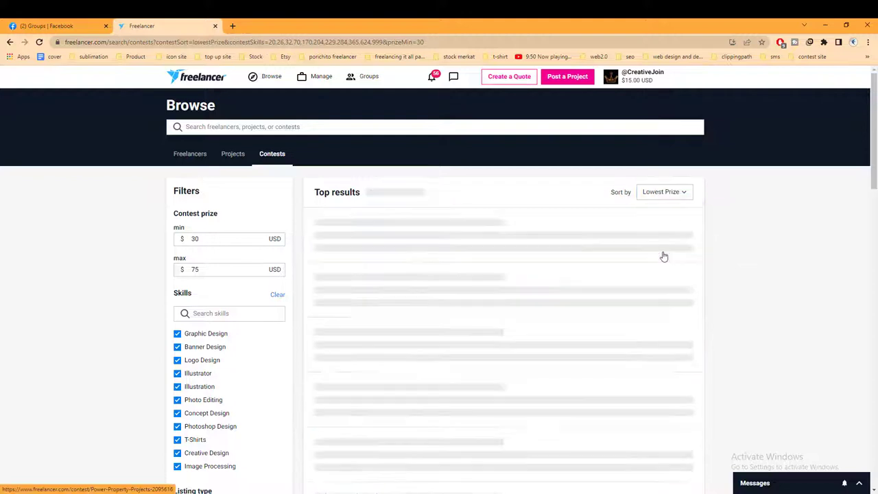
{"action": "left_click", "coordinate": [663, 193]}
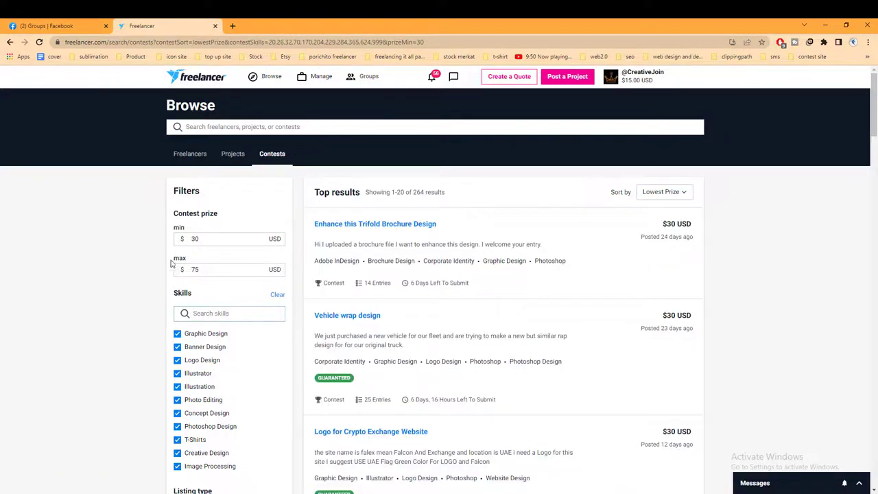
Step: Sort the contest results by Highest Prize
{"action": "left_click", "coordinate": [666, 192]}
{"action": "left_click", "coordinate": [657, 277]}
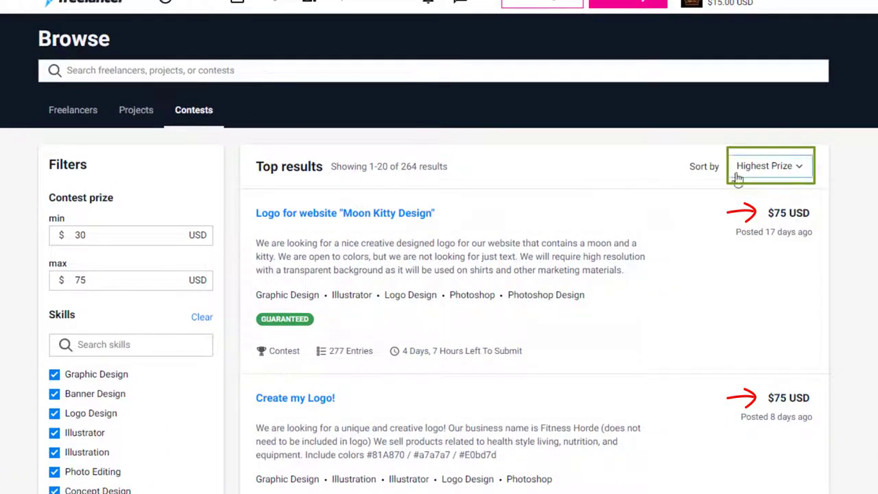
{"action": "left_click", "coordinate": [793, 168]}
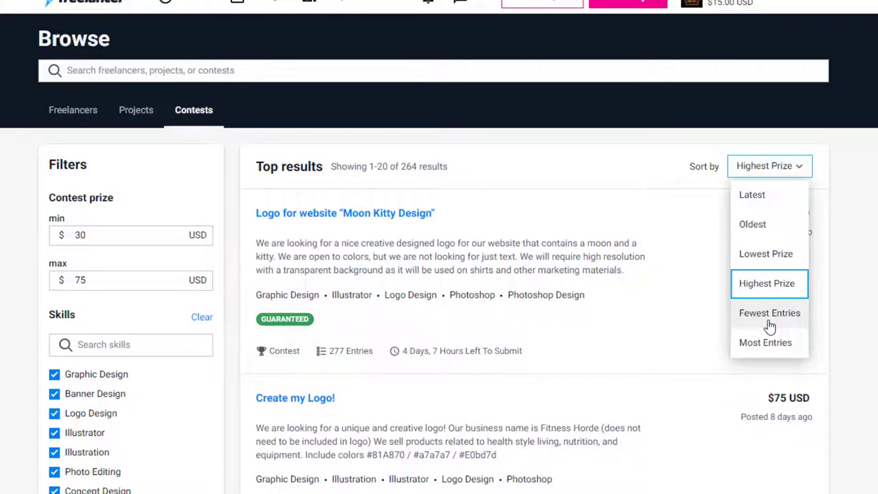
{"action": "left_click", "coordinate": [767, 284]}
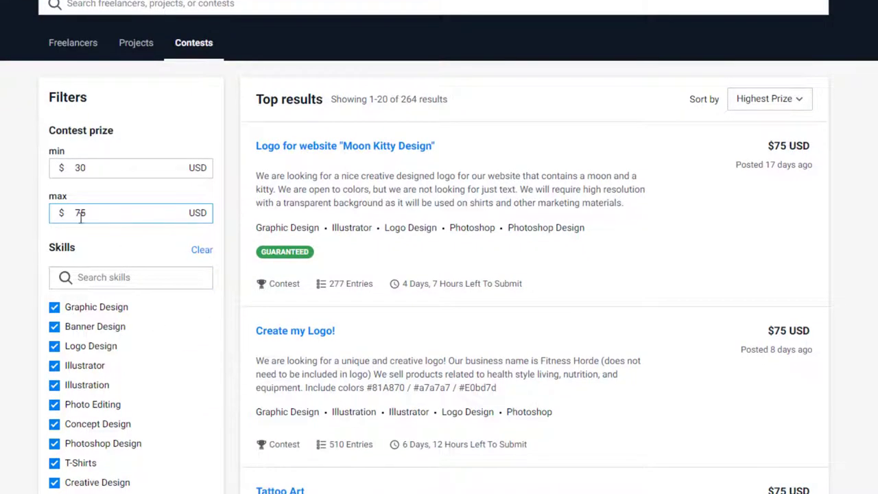
{"action": "double_click", "coordinate": [101, 167]}
{"action": "double_click", "coordinate": [112, 212]}
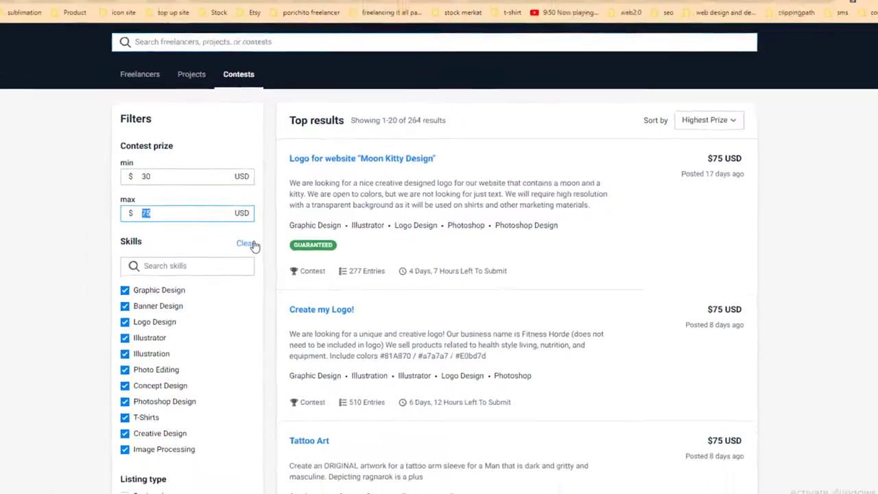
Step: Remove Image Processing, Creative Design, T-Shirts, Illustrator, Illustration and Concept Design from the skills filter
{"action": "scroll", "coordinate": [206, 227], "scroll_direction": "down", "scroll_amount": 3}
{"action": "scroll", "coordinate": [148, 131], "scroll_direction": "up", "scroll_amount": 1}
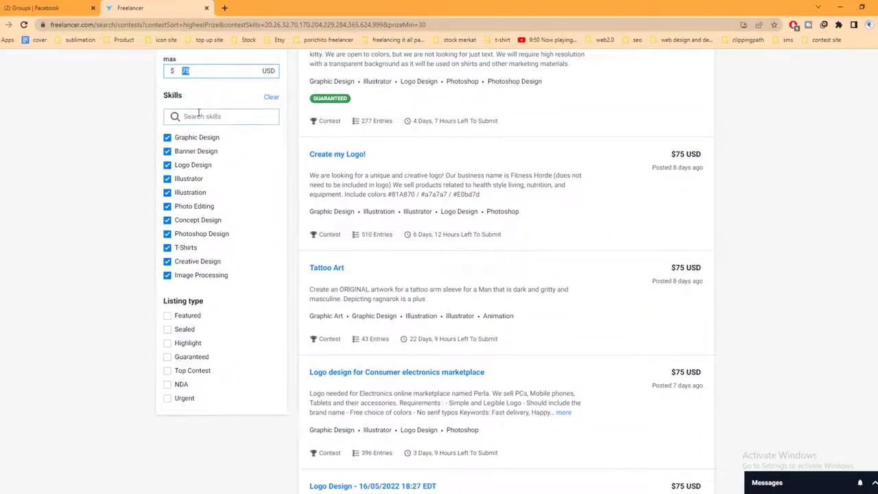
{"action": "left_click", "coordinate": [199, 115]}
{"action": "scroll", "coordinate": [348, 172], "scroll_direction": "up", "scroll_amount": 1}
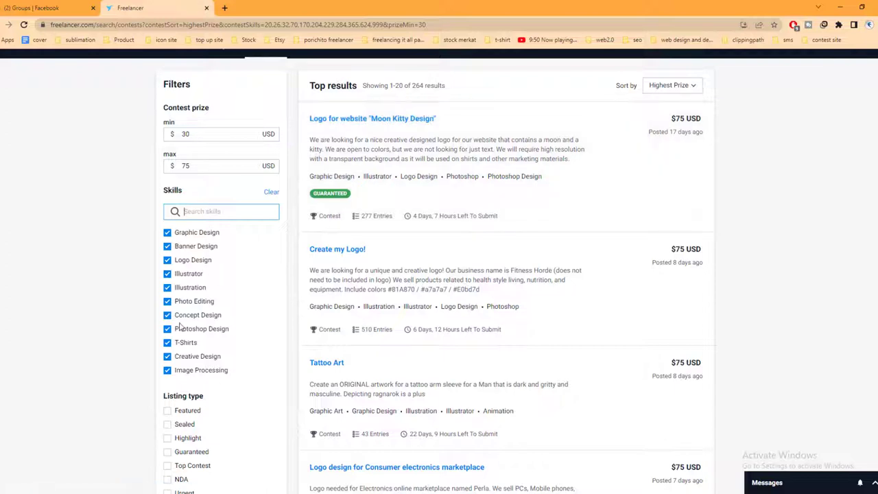
{"action": "left_click", "coordinate": [168, 370]}
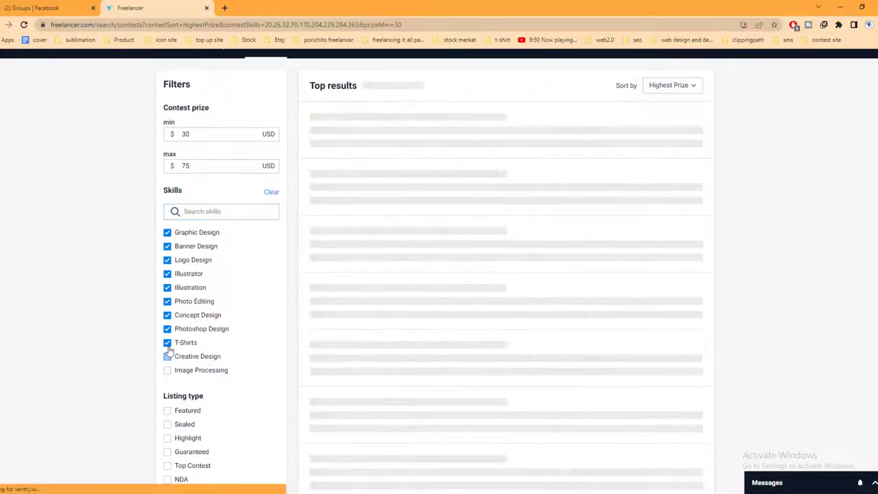
{"action": "left_click", "coordinate": [167, 356]}
{"action": "left_click", "coordinate": [168, 342]}
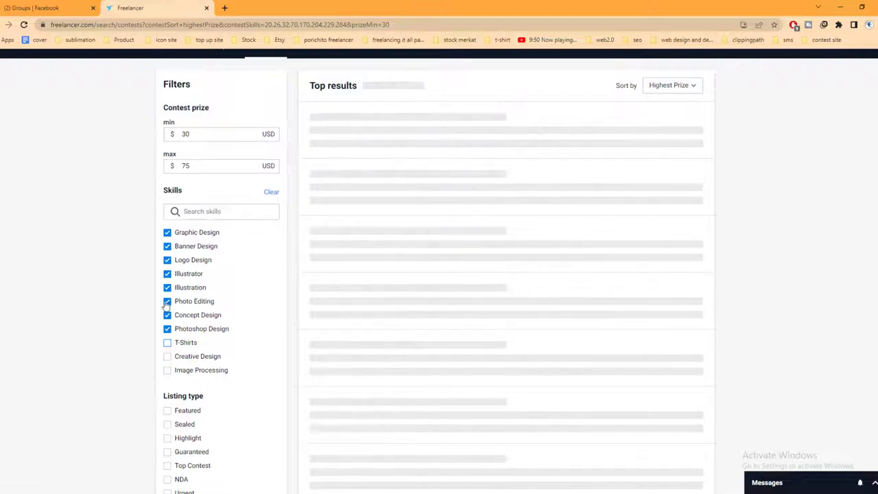
{"action": "left_click", "coordinate": [168, 274]}
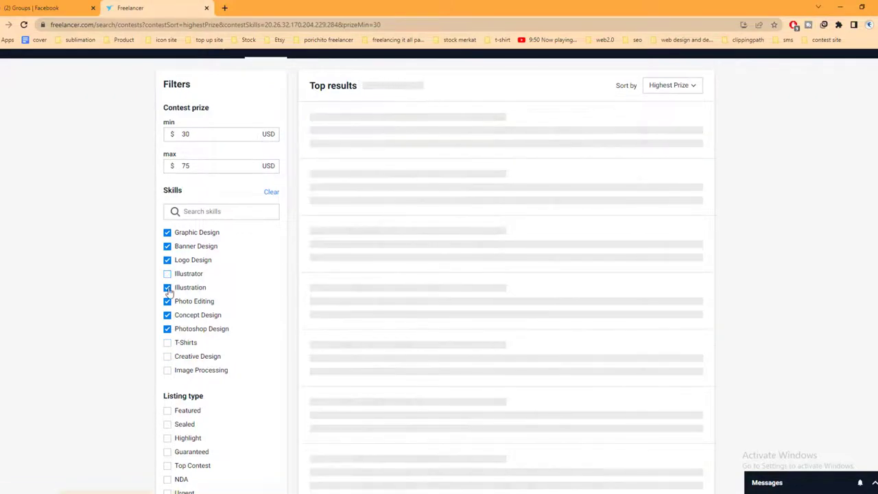
{"action": "left_click", "coordinate": [167, 287]}
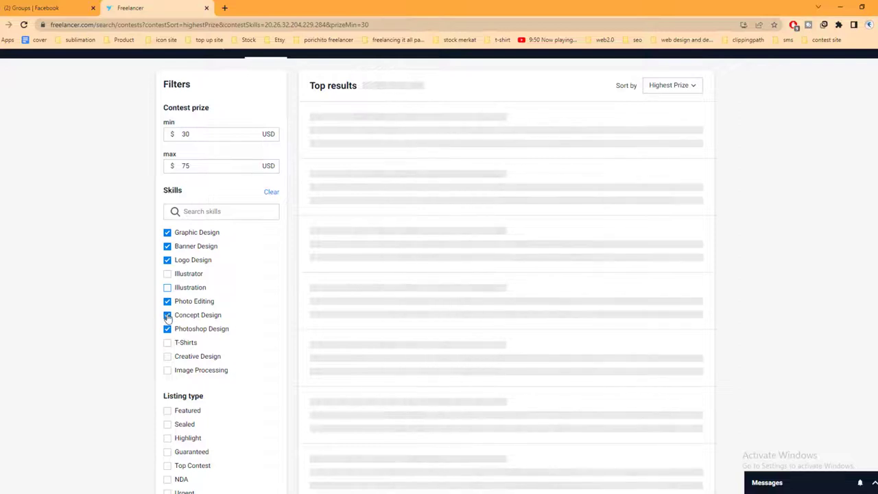
{"action": "left_click", "coordinate": [168, 329]}
{"action": "scroll", "coordinate": [408, 274], "scroll_direction": "up", "scroll_amount": 1}
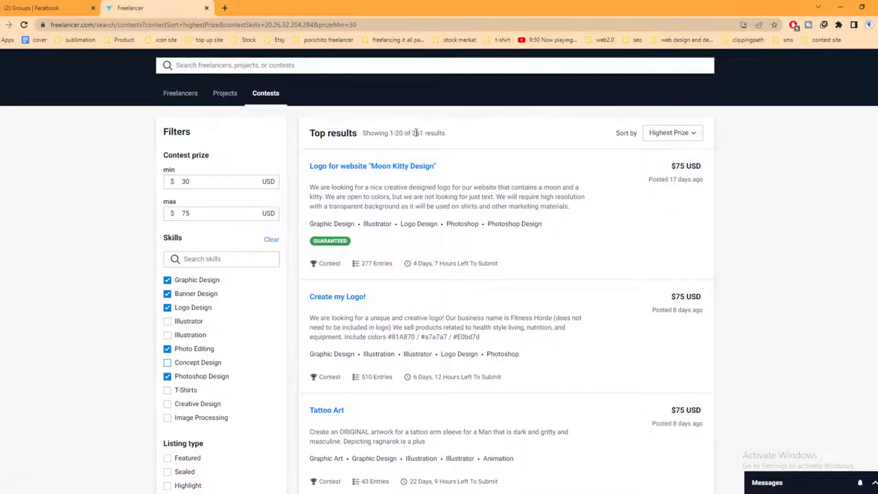
Step: Deselect Logo Design in the skills filter and reselect every removed skill, from Logo Design to Image Processing
{"action": "double_click", "coordinate": [417, 133]}
{"action": "left_click", "coordinate": [168, 308]}
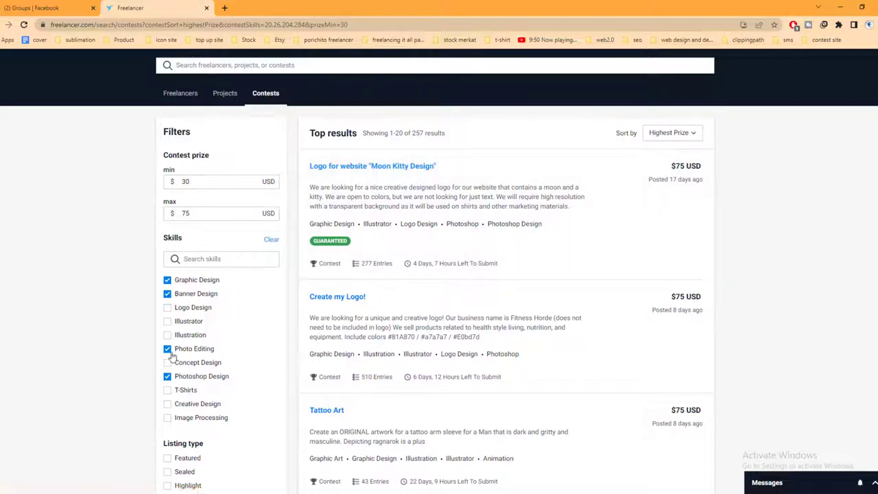
{"action": "left_click", "coordinate": [168, 321]}
{"action": "left_click", "coordinate": [168, 335]}
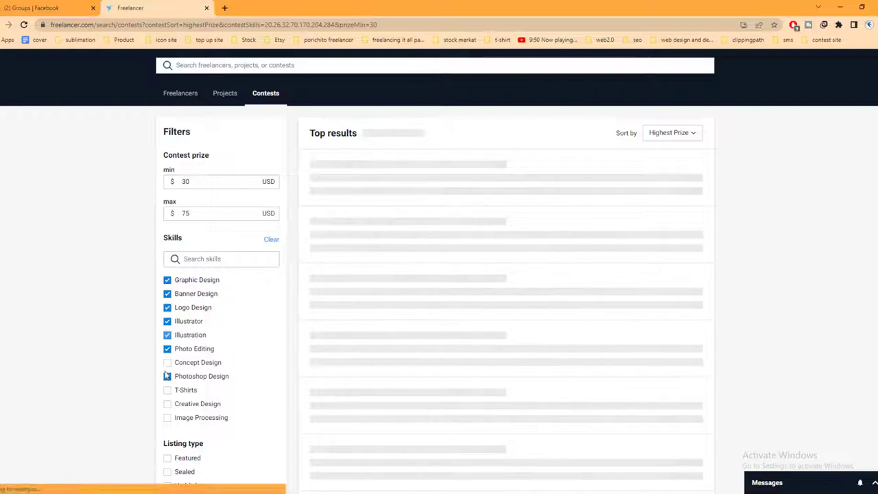
{"action": "left_click", "coordinate": [168, 418]}
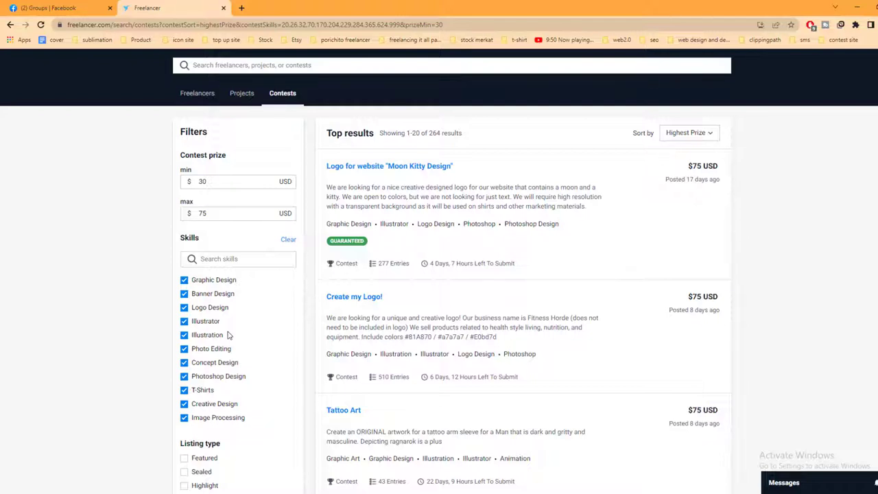
Step: Limit the contest listing type to Guaranteed and remove that filter again
{"action": "scroll", "coordinate": [230, 334], "scroll_direction": "up", "scroll_amount": 1}
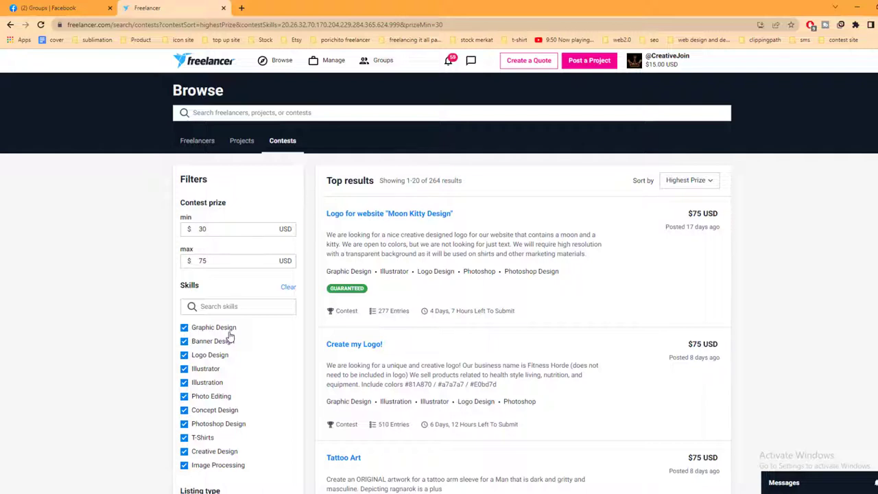
{"action": "scroll", "coordinate": [230, 336], "scroll_direction": "down", "scroll_amount": 3}
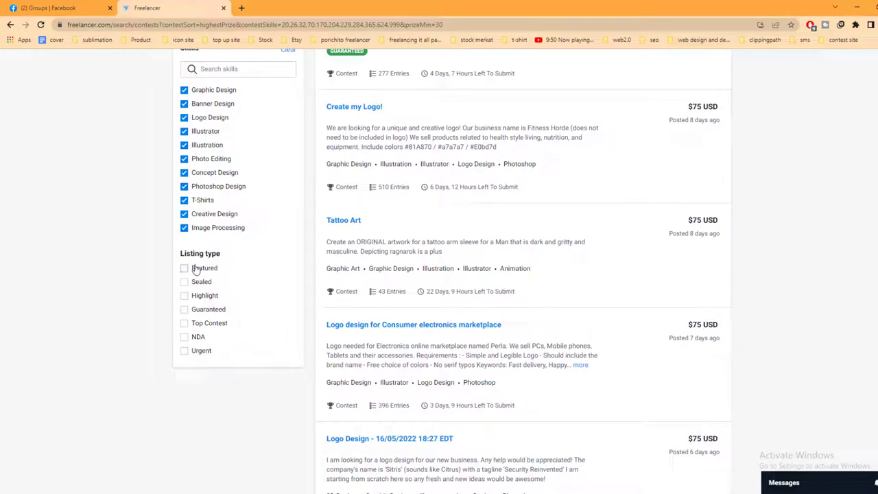
{"action": "left_click", "coordinate": [184, 310]}
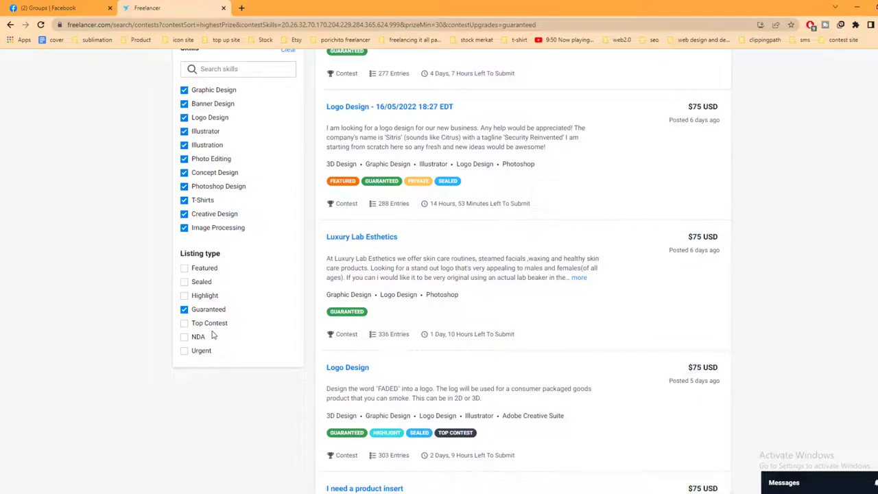
{"action": "left_click", "coordinate": [184, 309]}
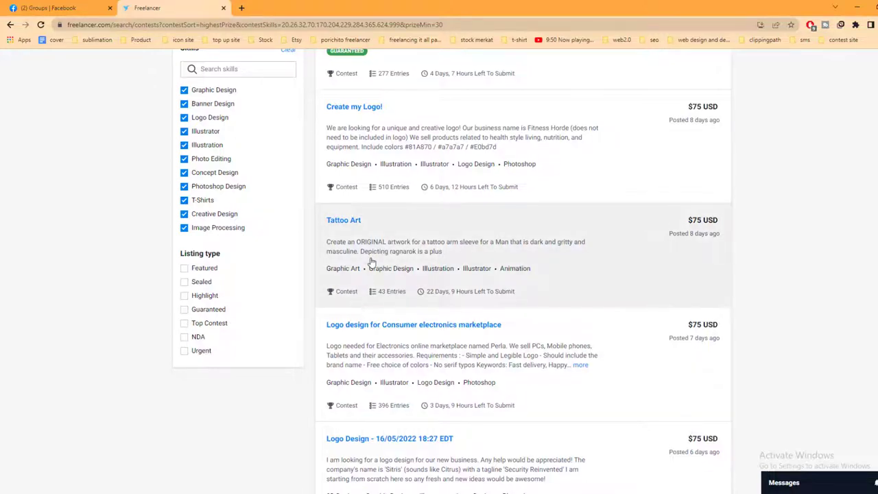
Step: Remove Graphic Design from the skills filter and limit the contest listing type to Urgent
{"action": "scroll", "coordinate": [370, 260], "scroll_direction": "up", "scroll_amount": 3}
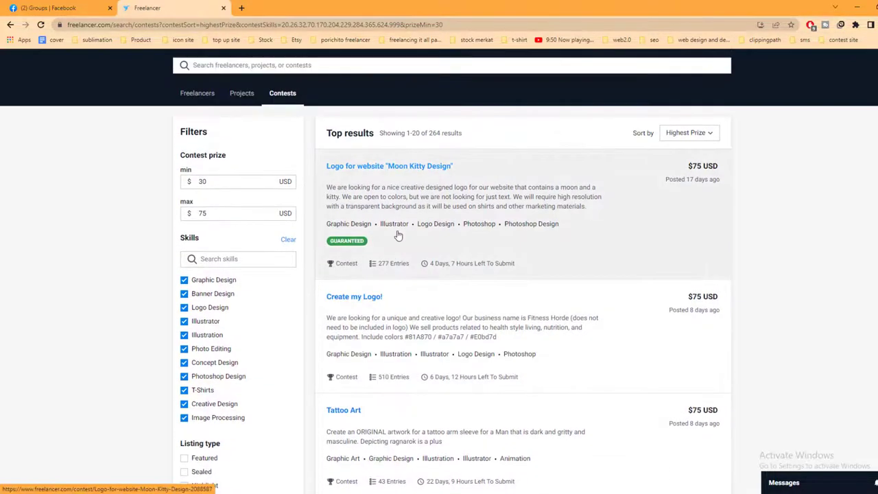
{"action": "scroll", "coordinate": [378, 308], "scroll_direction": "down", "scroll_amount": 2}
{"action": "scroll", "coordinate": [380, 332], "scroll_direction": "up", "scroll_amount": 2}
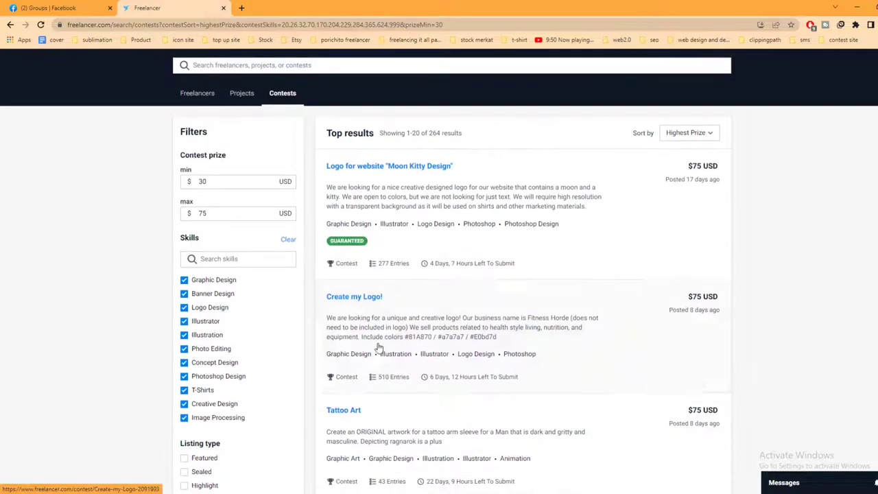
{"action": "scroll", "coordinate": [588, 363], "scroll_direction": "down", "scroll_amount": 2}
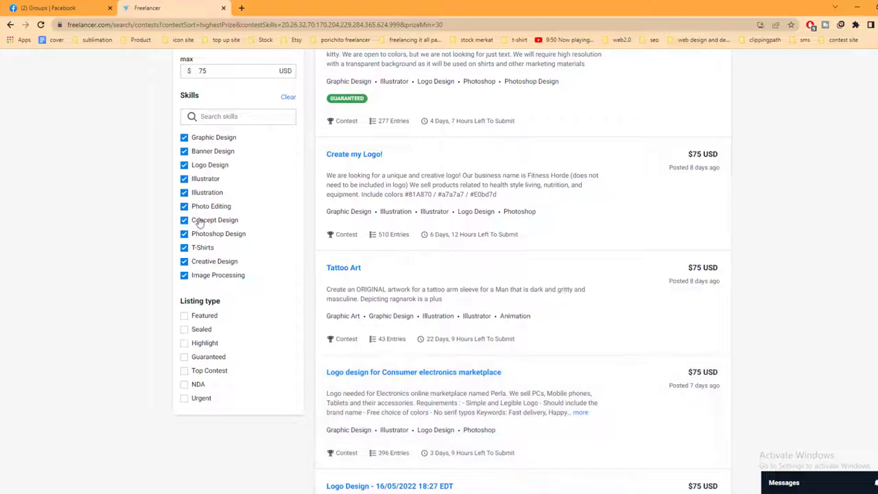
{"action": "left_click", "coordinate": [183, 138]}
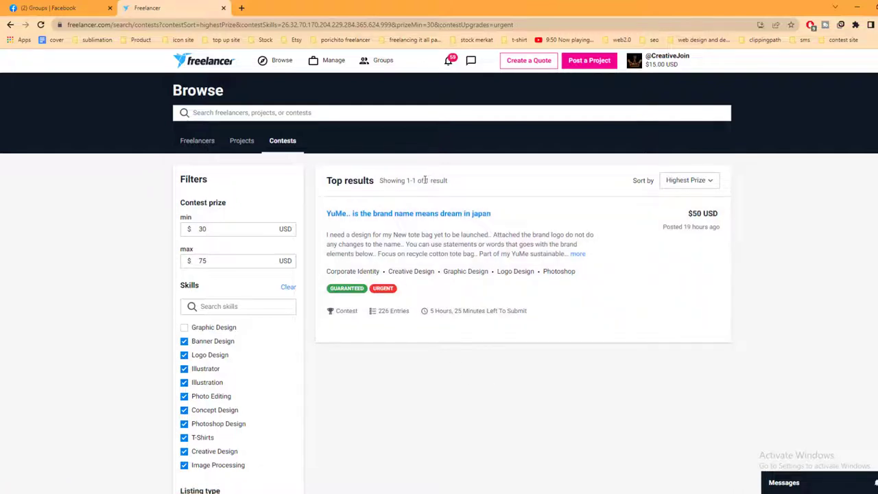
Step: Examine the result count for Urgent contests and clear the Urgent listing type
{"action": "left_click_drag", "start_coordinate": [424, 179], "coordinate": [472, 183]}
{"action": "left_click", "coordinate": [473, 183]}
{"action": "scroll", "coordinate": [416, 390], "scroll_direction": "down", "scroll_amount": 3}
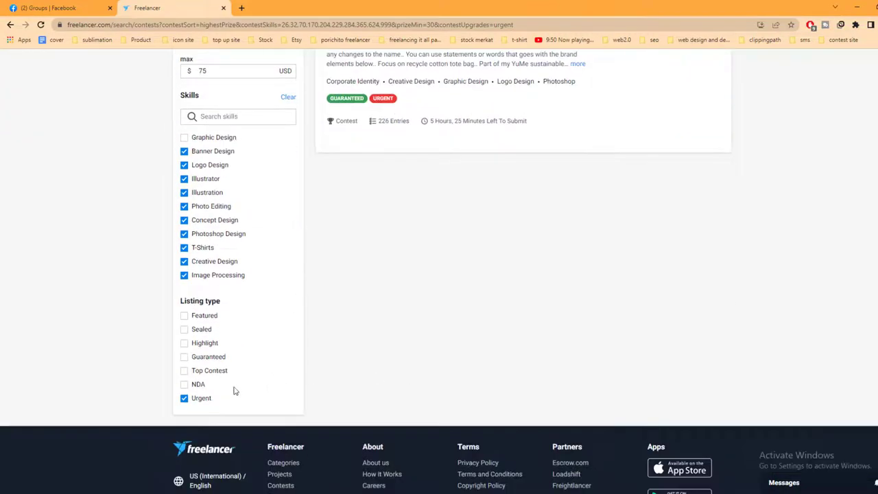
{"action": "left_click", "coordinate": [185, 399]}
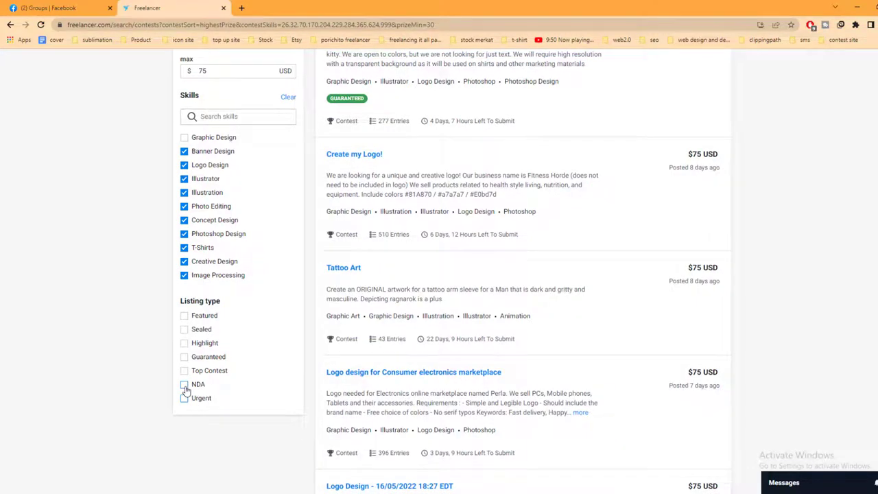
Step: Filter the contests by the NDA and Top Contest listing types one at a time, clearing each filter
{"action": "left_click", "coordinate": [185, 387]}
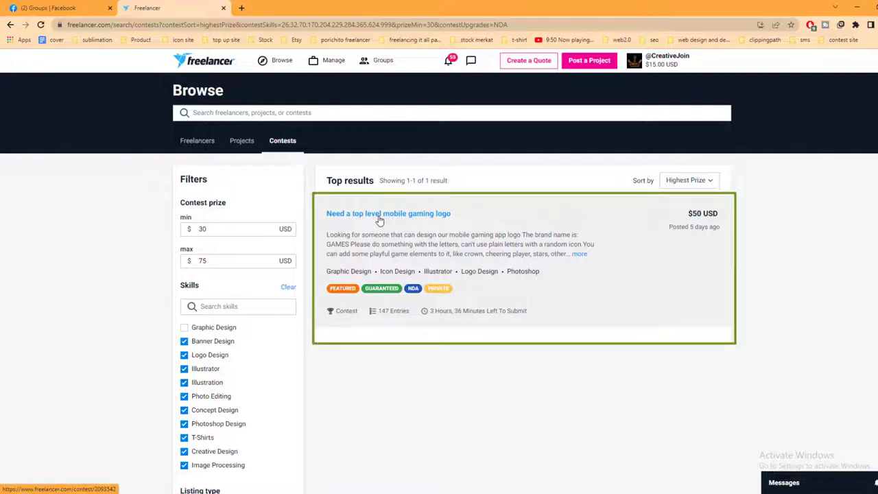
{"action": "scroll", "coordinate": [308, 308], "scroll_direction": "down", "scroll_amount": 3}
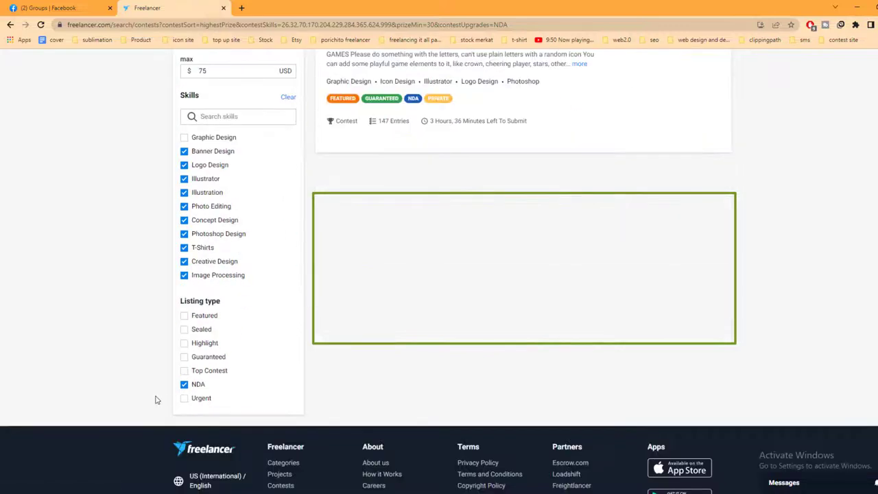
{"action": "left_click", "coordinate": [183, 386]}
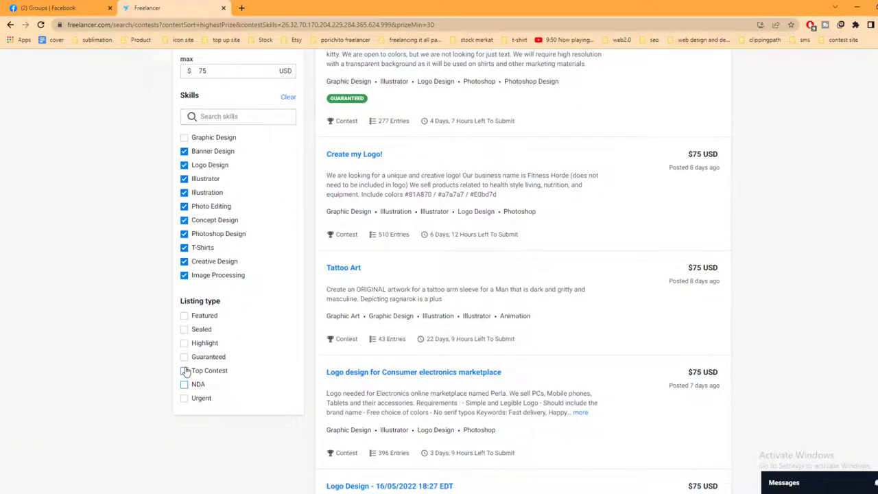
{"action": "left_click", "coordinate": [184, 370]}
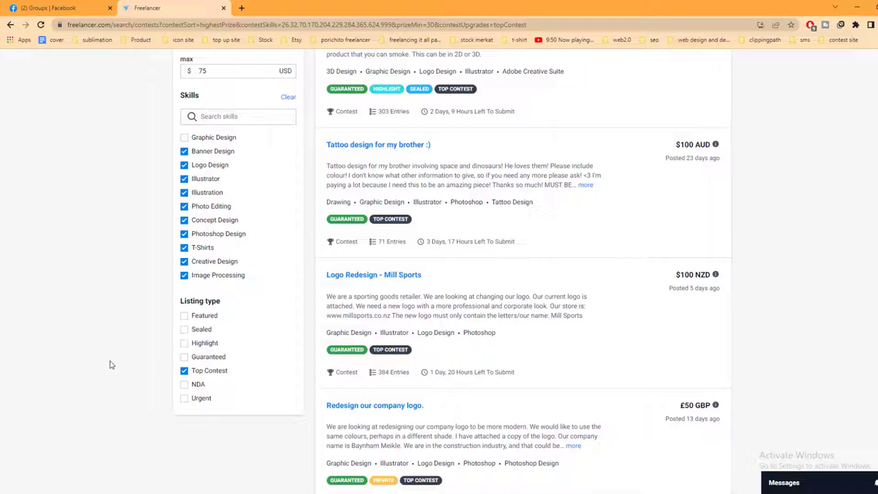
{"action": "left_click", "coordinate": [184, 371]}
Step: Filter the contests by the Highlight and Sealed listing types one at a time, clearing each filter
{"action": "left_click", "coordinate": [184, 344]}
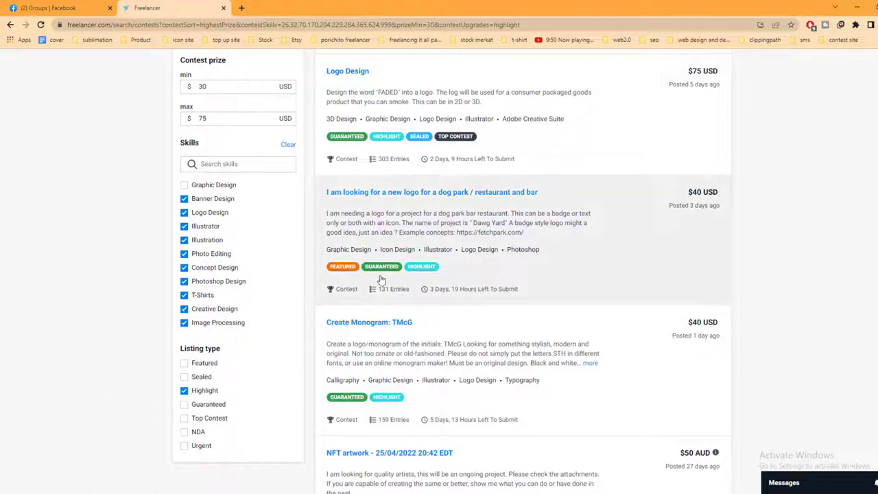
{"action": "scroll", "coordinate": [425, 170], "scroll_direction": "up", "scroll_amount": 2}
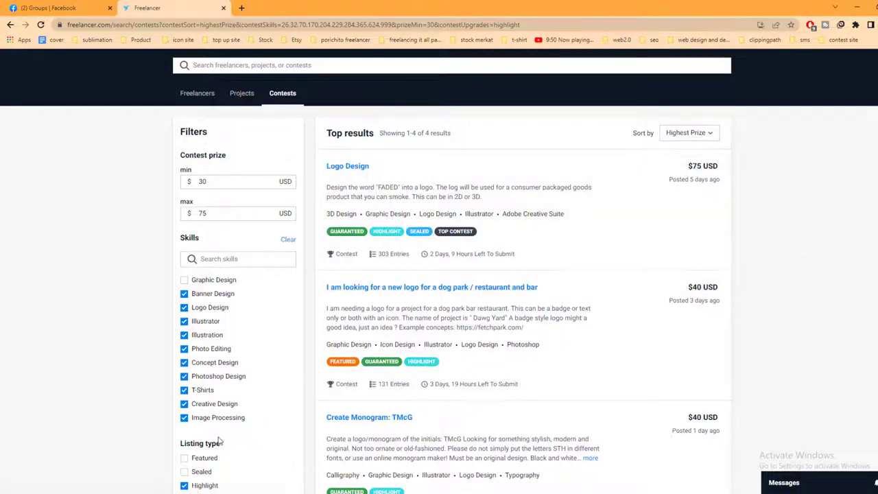
{"action": "scroll", "coordinate": [220, 441], "scroll_direction": "down", "scroll_amount": 2}
{"action": "left_click", "coordinate": [184, 390]}
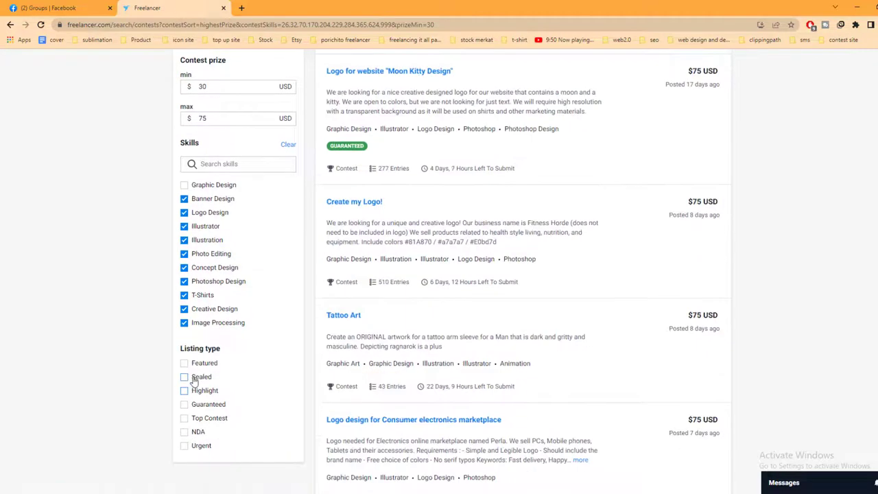
{"action": "left_click", "coordinate": [194, 379]}
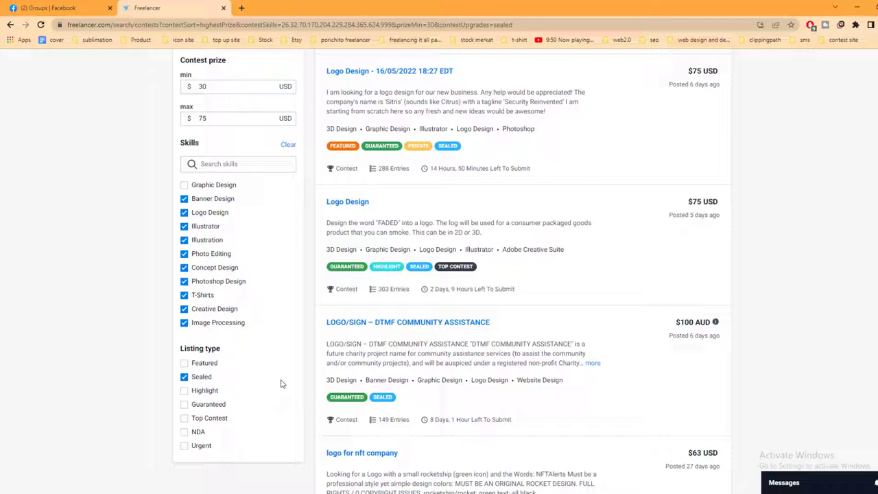
{"action": "left_click", "coordinate": [184, 378]}
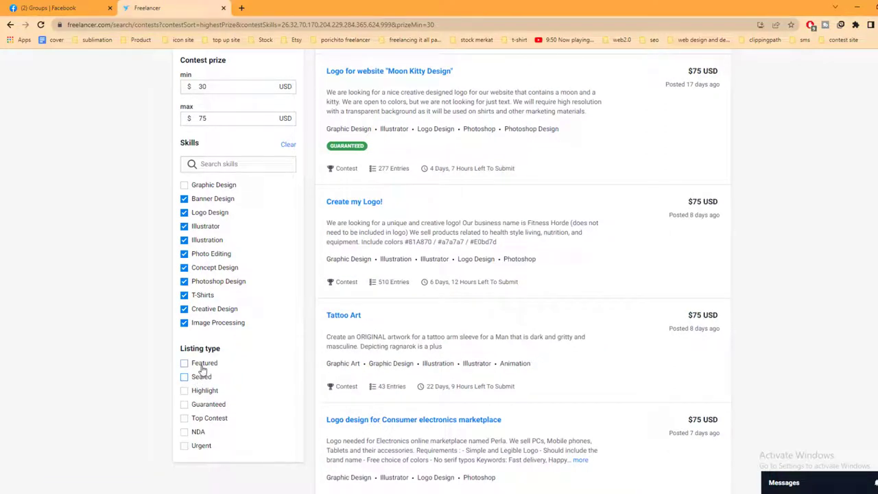
Step: Filter the contests by Featured and Guaranteed together, and drop Featured to leave only Guaranteed
{"action": "left_click", "coordinate": [203, 368]}
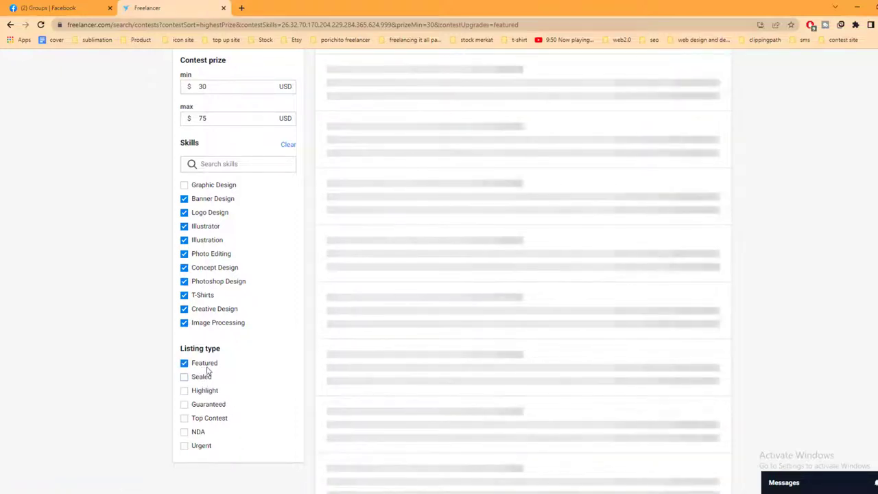
{"action": "left_click", "coordinate": [183, 405]}
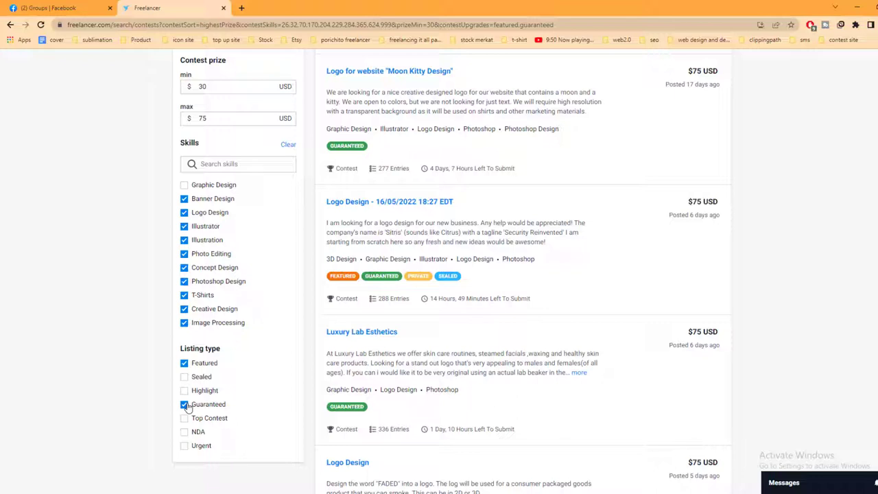
{"action": "left_click", "coordinate": [184, 363]}
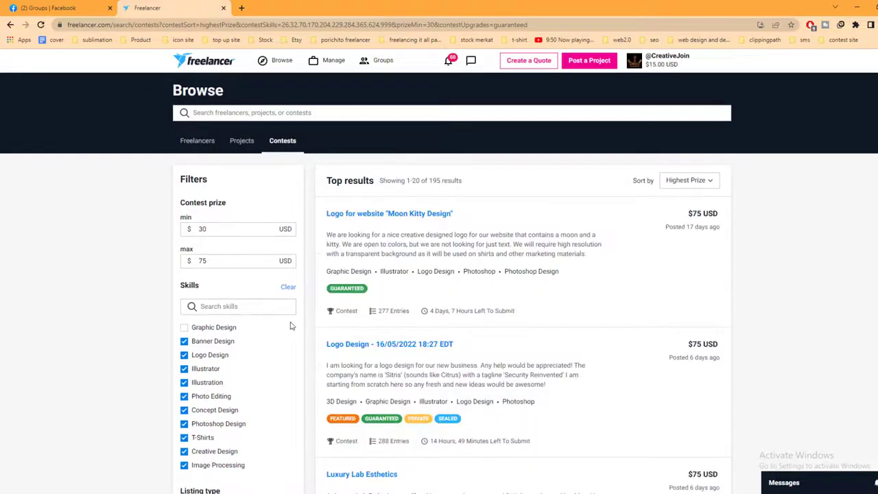
{"action": "scroll", "coordinate": [255, 398], "scroll_direction": "down", "scroll_amount": 5}
{"action": "scroll", "coordinate": [235, 355], "scroll_direction": "up", "scroll_amount": 2}
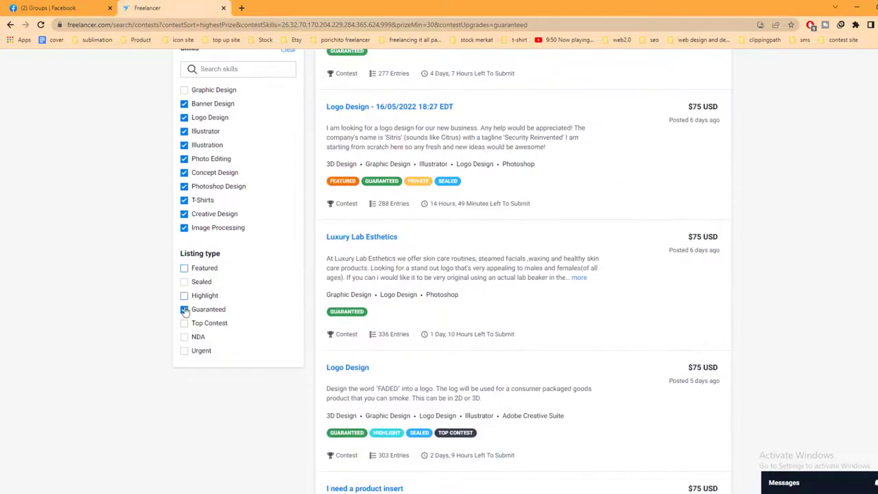
Step: Switch the contest listing type from Guaranteed to Top Contest
{"action": "left_click", "coordinate": [184, 309]}
{"action": "left_click", "coordinate": [184, 323]}
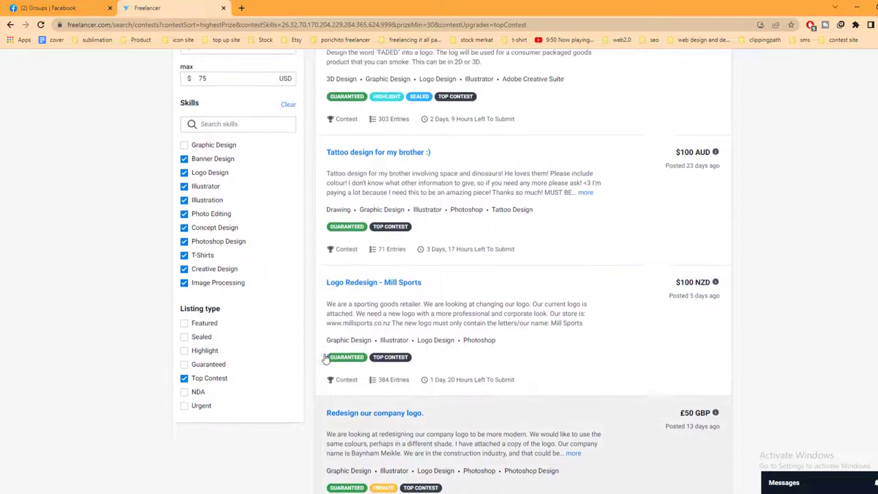
{"action": "scroll", "coordinate": [290, 355], "scroll_direction": "up", "scroll_amount": 2}
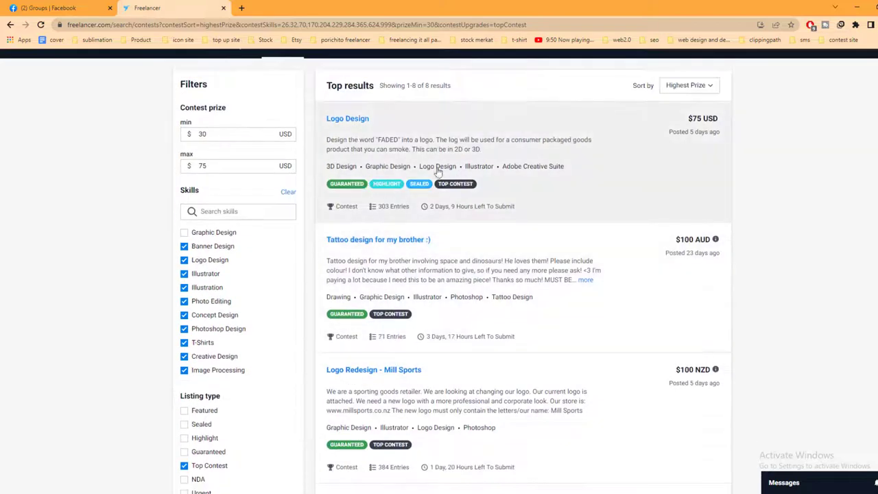
Step: Open the Logo Design contest from the Top Contest results in a new browser tab
{"action": "scroll", "coordinate": [430, 207], "scroll_direction": "down", "scroll_amount": 3}
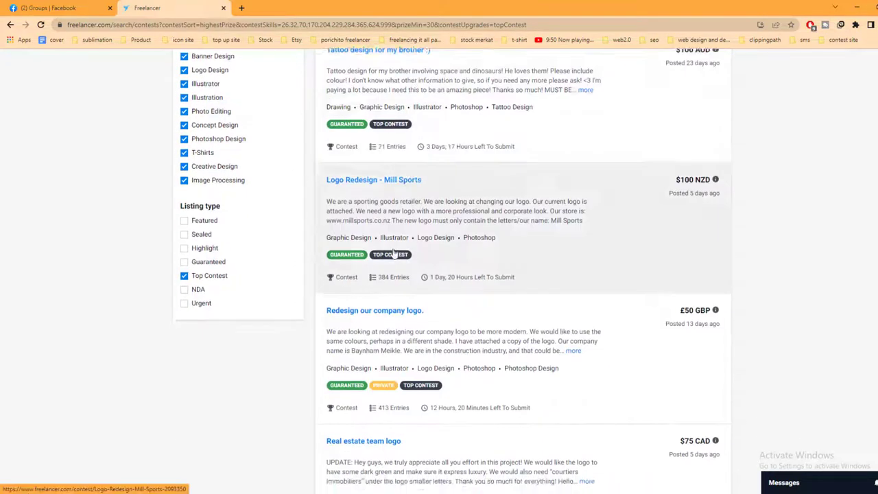
{"action": "scroll", "coordinate": [405, 227], "scroll_direction": "up", "scroll_amount": 2}
{"action": "scroll", "coordinate": [416, 155], "scroll_direction": "up", "scroll_amount": 2}
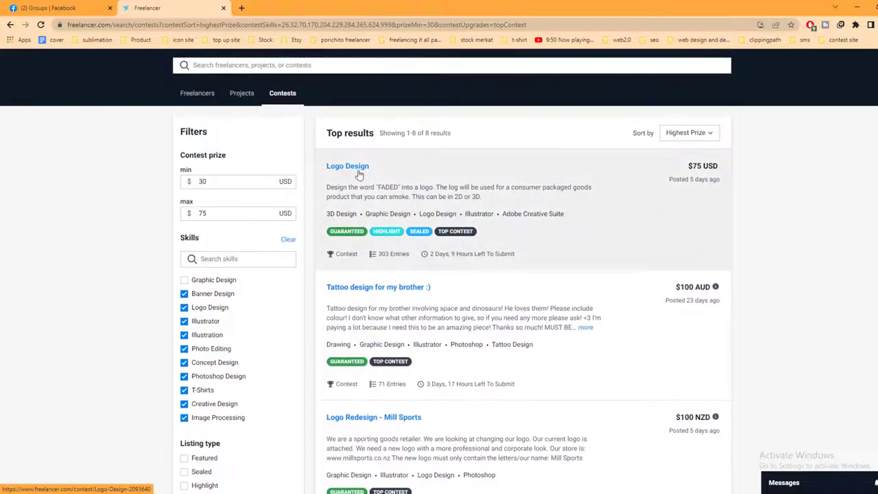
{"action": "left_click", "coordinate": [391, 180]}
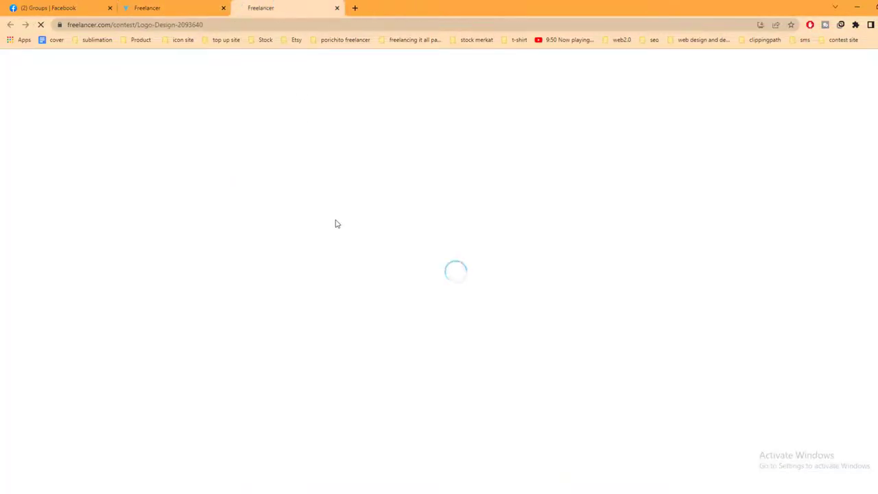
{"action": "key", "text": "ctrl+shift+Tab"}
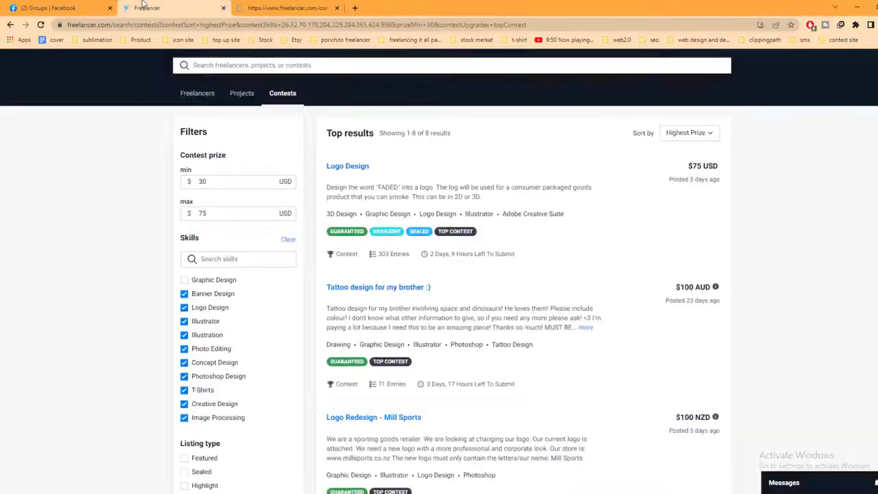
{"action": "left_click", "coordinate": [285, 9]}
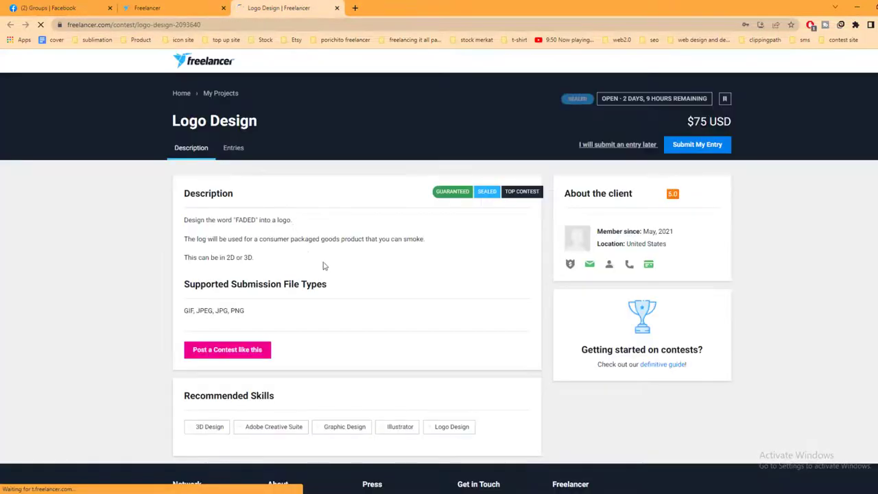
Step: Show the Logo Design contest's entries and look through the sealed submissions
{"action": "left_click", "coordinate": [237, 148]}
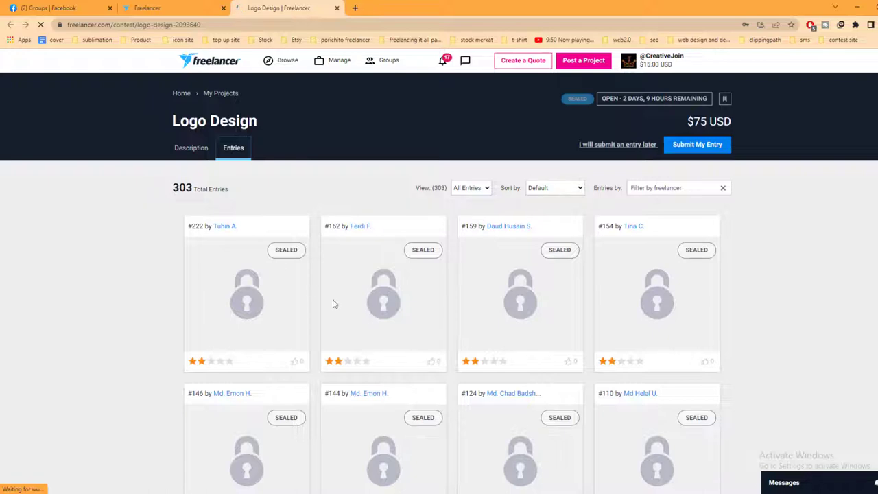
{"action": "scroll", "coordinate": [476, 300], "scroll_direction": "down", "scroll_amount": 3}
{"action": "scroll", "coordinate": [476, 299], "scroll_direction": "up", "scroll_amount": 3}
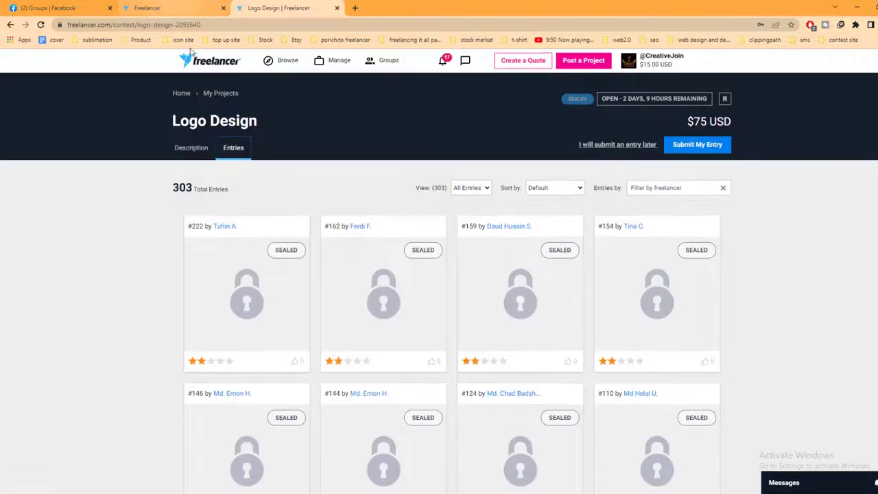
Step: Return to the contest results and open the "Tattoo design for my brother :)" contest in a new tab
{"action": "left_click", "coordinate": [152, 6]}
{"action": "scroll", "coordinate": [387, 254], "scroll_direction": "down", "scroll_amount": 2}
{"action": "right_click", "coordinate": [401, 193]}
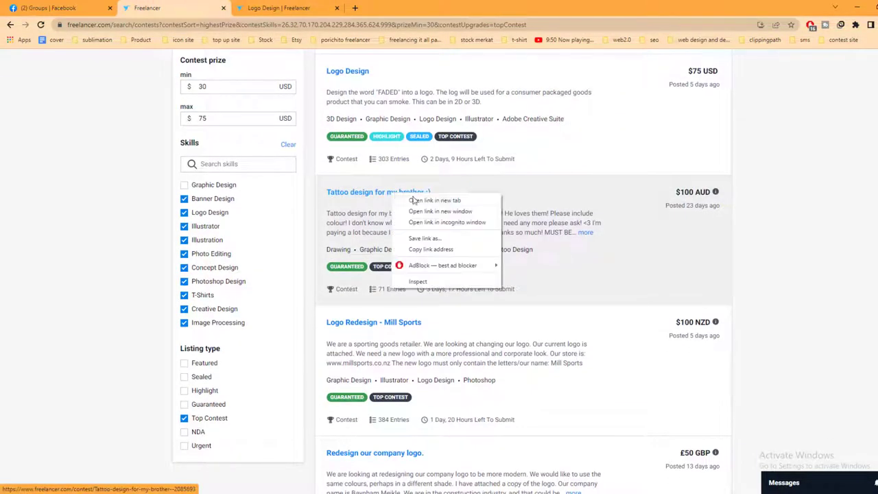
{"action": "left_click", "coordinate": [415, 200]}
{"action": "key", "text": "ctrl+4"}
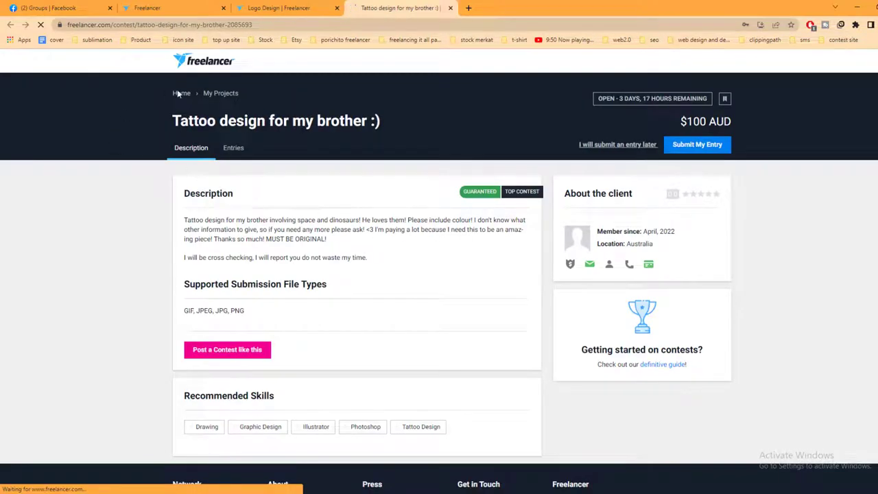
Step: Review the tattoo contest's title, description, supported file types and recommended skills
{"action": "left_click_drag", "start_coordinate": [172, 121], "coordinate": [402, 117]}
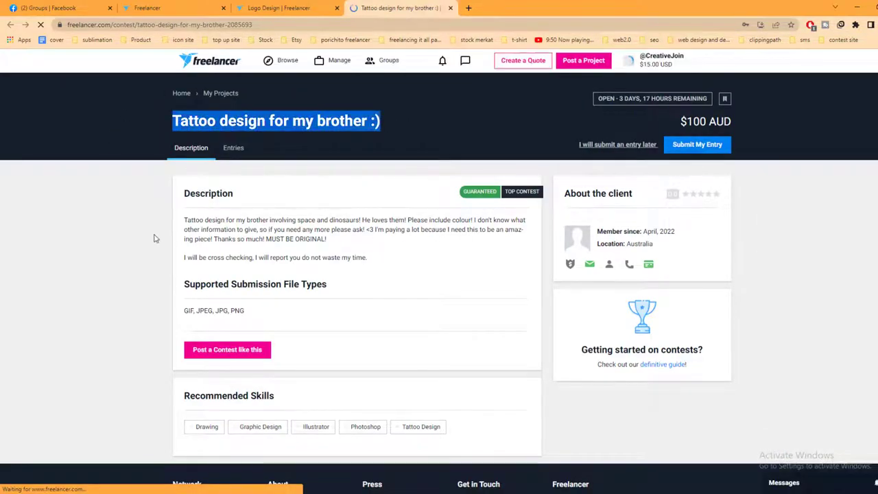
{"action": "left_click_drag", "start_coordinate": [179, 225], "coordinate": [388, 265]}
{"action": "left_click", "coordinate": [388, 265]}
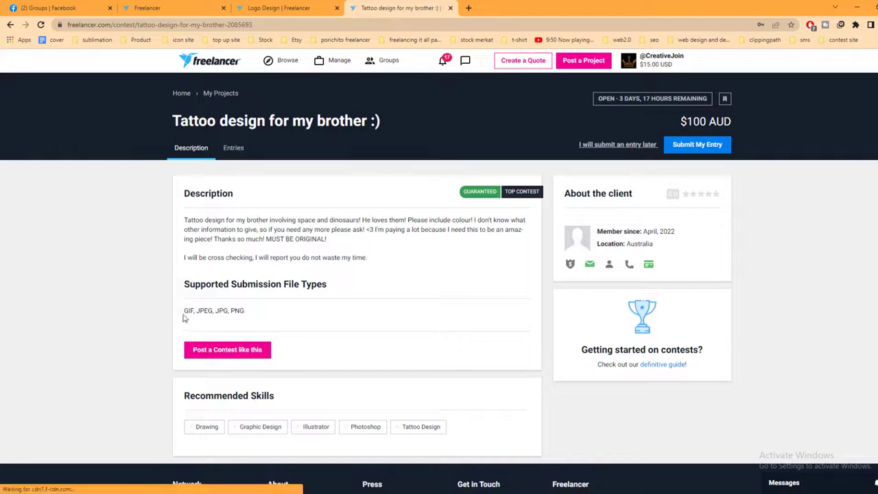
{"action": "scroll", "coordinate": [298, 319], "scroll_direction": "down", "scroll_amount": 2}
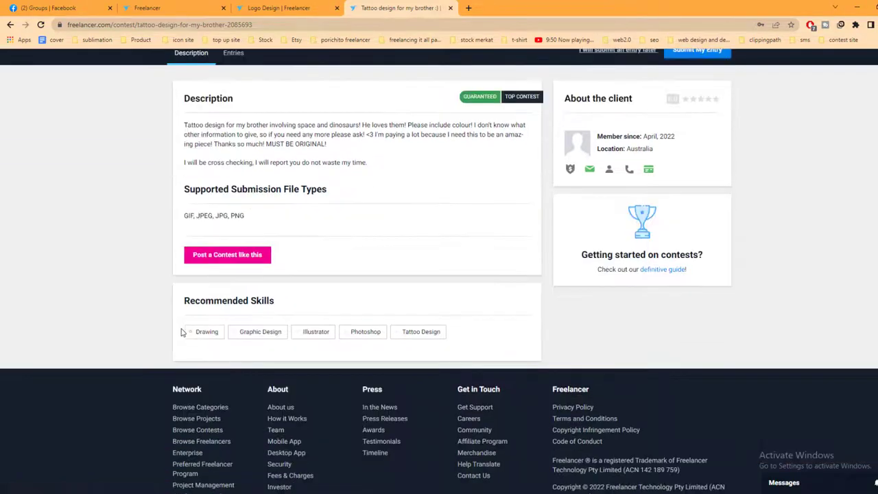
{"action": "left_click_drag", "start_coordinate": [182, 332], "coordinate": [431, 345]}
{"action": "scroll", "coordinate": [431, 345], "scroll_direction": "up", "scroll_amount": 2}
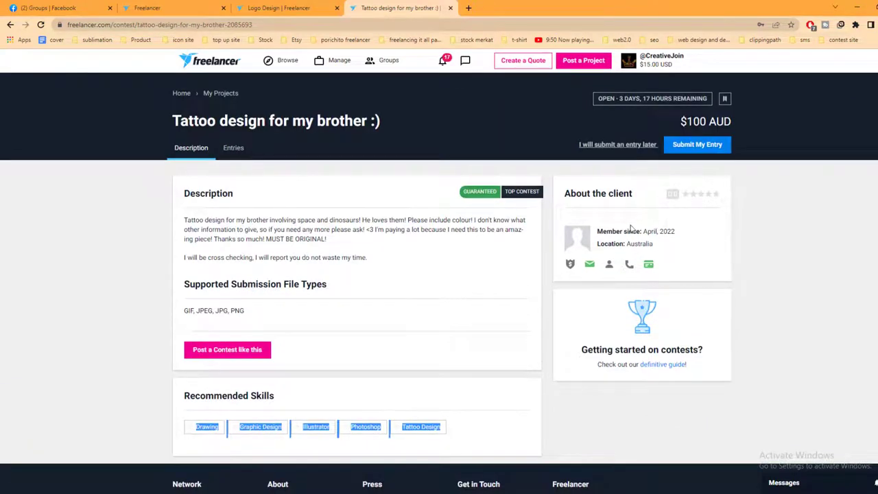
Step: Check the tattoo contest's client location and membership date, its remaining time and its prize
{"action": "left_click", "coordinate": [698, 218]}
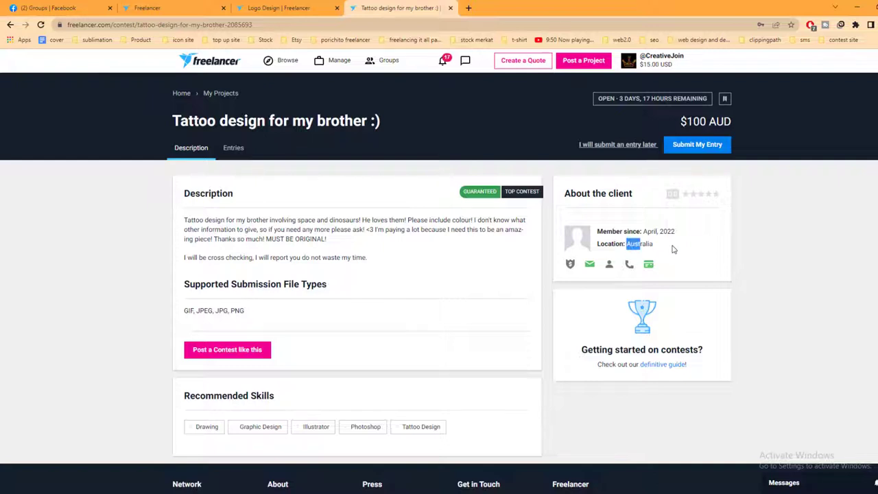
{"action": "left_click_drag", "start_coordinate": [676, 231], "coordinate": [643, 228]}
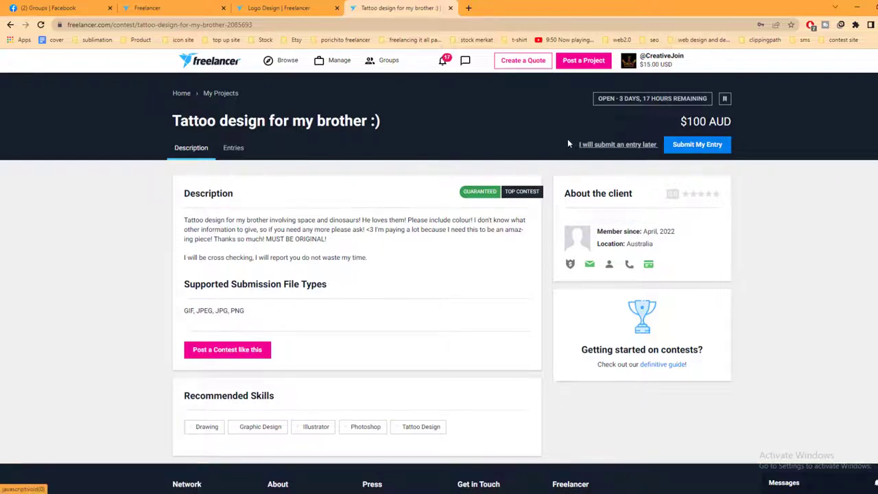
{"action": "left_click_drag", "start_coordinate": [568, 138], "coordinate": [635, 114]}
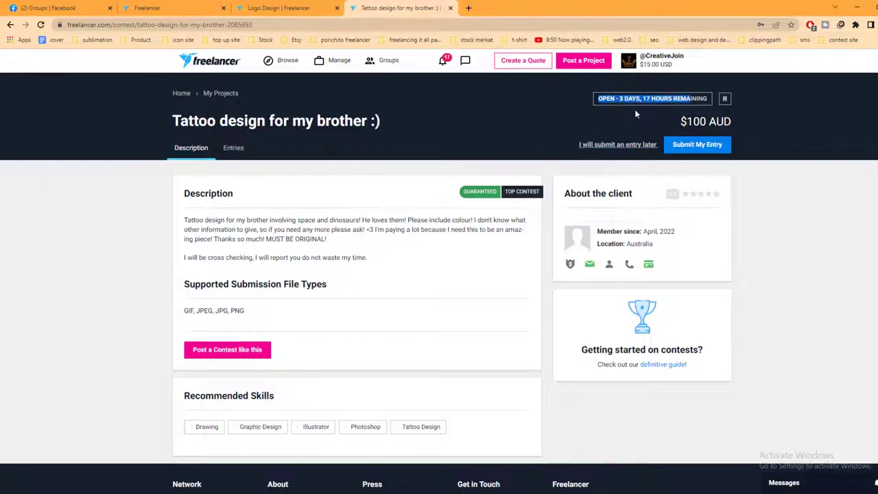
{"action": "left_click", "coordinate": [616, 107]}
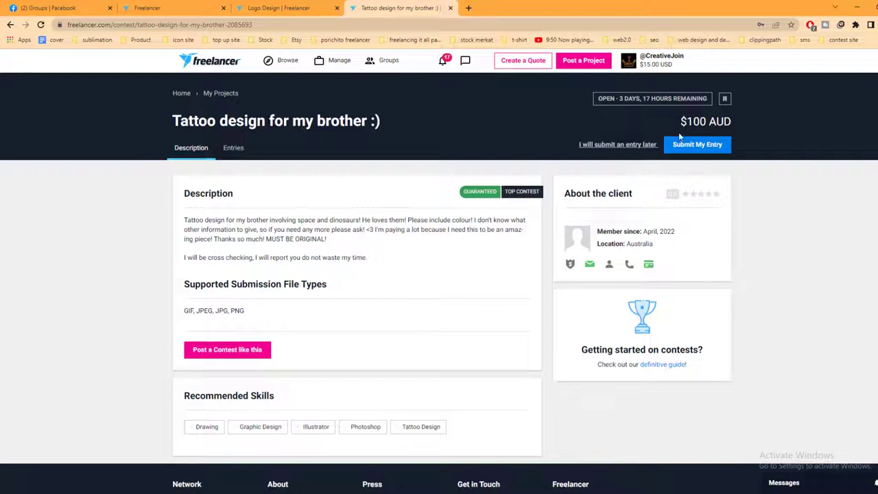
{"action": "left_click_drag", "start_coordinate": [683, 121], "coordinate": [742, 116]}
{"action": "left_click", "coordinate": [741, 116]}
Step: Open the entry submission form for the tattoo contest and review its title, description, sell price and promotion fields
{"action": "left_click", "coordinate": [686, 151]}
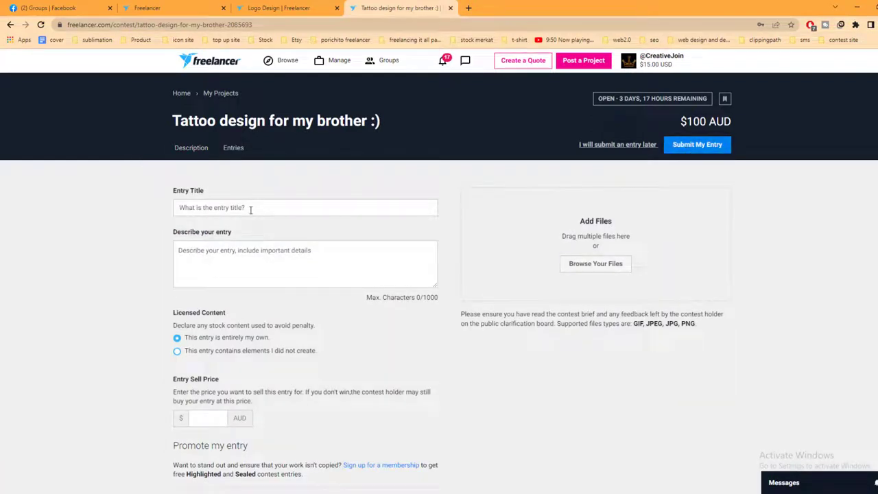
{"action": "left_click", "coordinate": [185, 208]}
{"action": "left_click", "coordinate": [209, 254]}
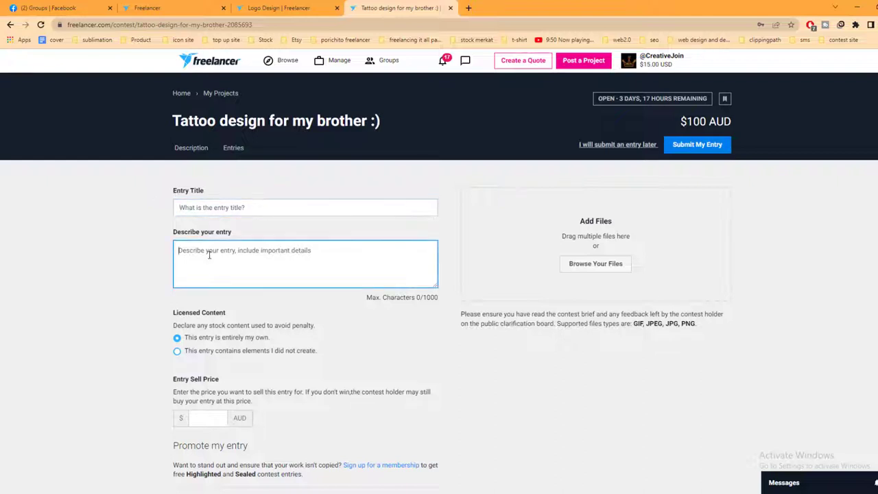
{"action": "left_click", "coordinate": [199, 222]}
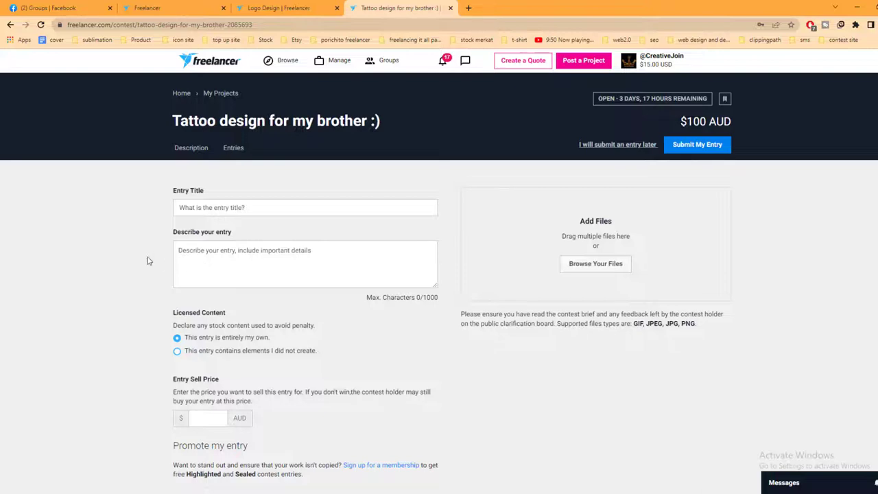
{"action": "scroll", "coordinate": [147, 260], "scroll_direction": "down", "scroll_amount": 3}
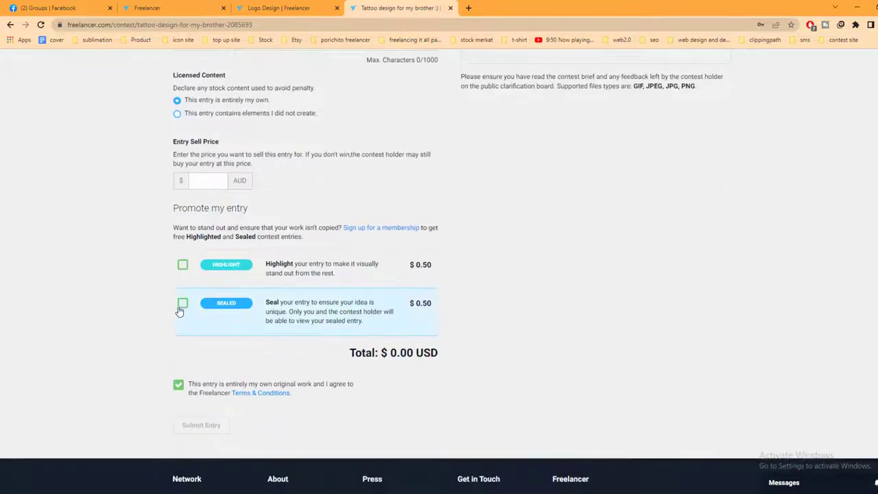
Step: Upload the image logo-king8.png as the file for the tattoo contest entry
{"action": "scroll", "coordinate": [412, 267], "scroll_direction": "up", "scroll_amount": 3}
{"action": "left_click", "coordinate": [579, 214]}
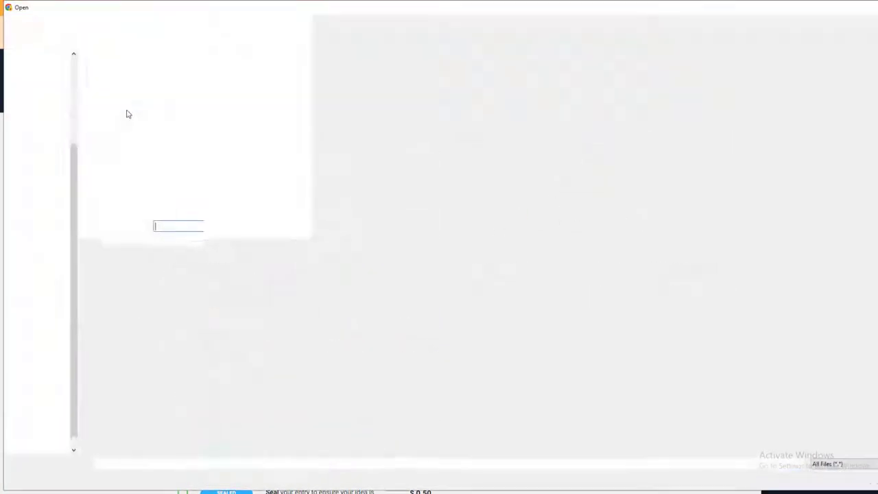
{"action": "double_click", "coordinate": [117, 89]}
Step: Select the Sealed promotion for the entry, check its price, and clear the selection
{"action": "scroll", "coordinate": [320, 254], "scroll_direction": "down", "scroll_amount": 2}
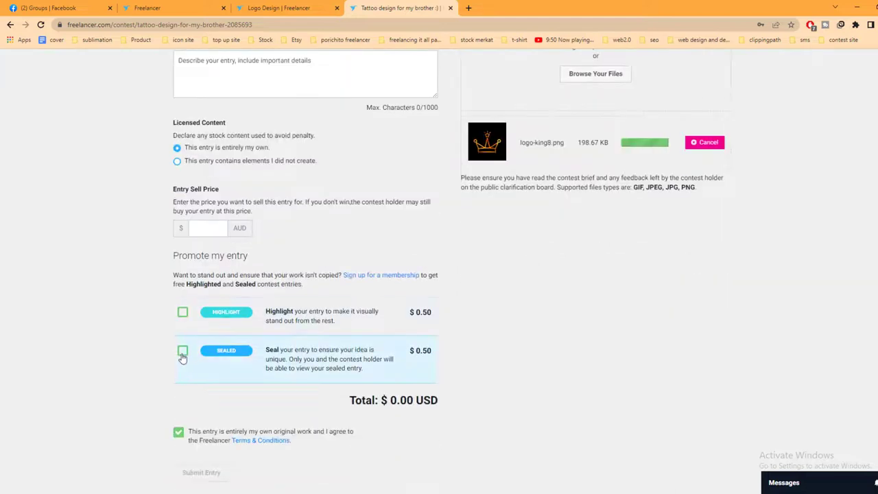
{"action": "left_click", "coordinate": [182, 352]}
{"action": "left_click_drag", "start_coordinate": [415, 352], "coordinate": [431, 355]}
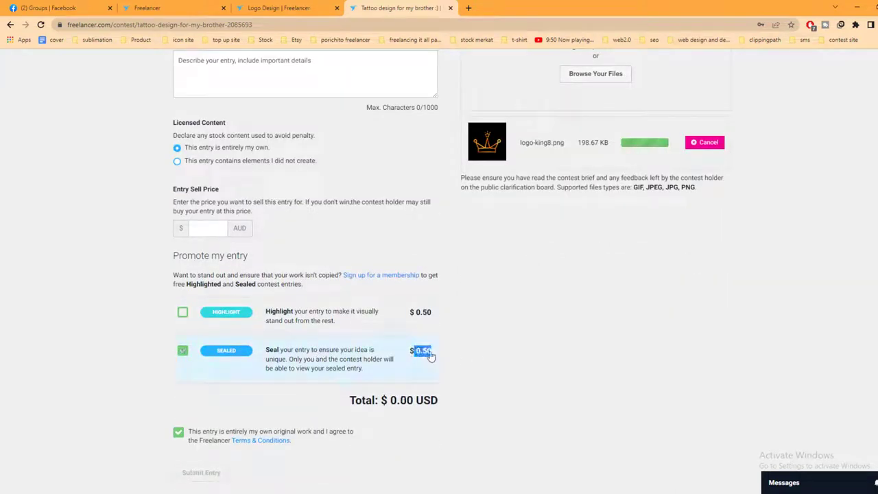
{"action": "left_click", "coordinate": [431, 355]}
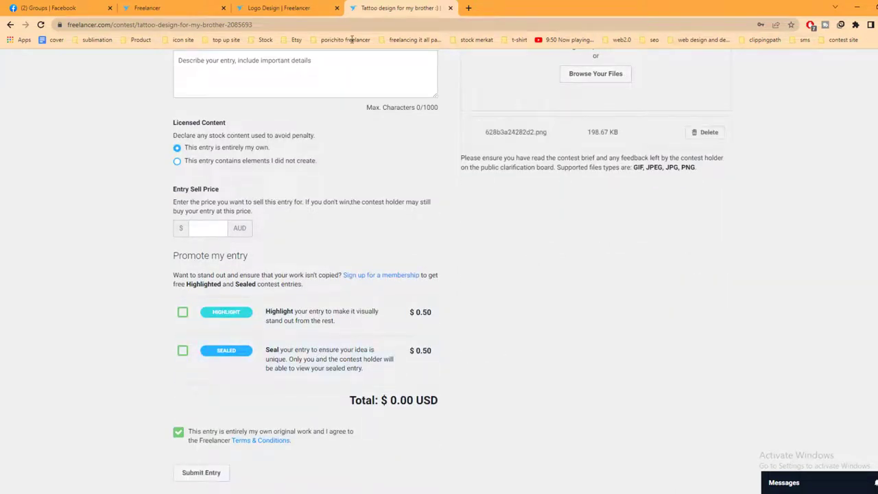
Step: Compare the sealed entries in the Logo Design contest with the promotion options on the tattoo entry form
{"action": "left_click", "coordinate": [284, 8]}
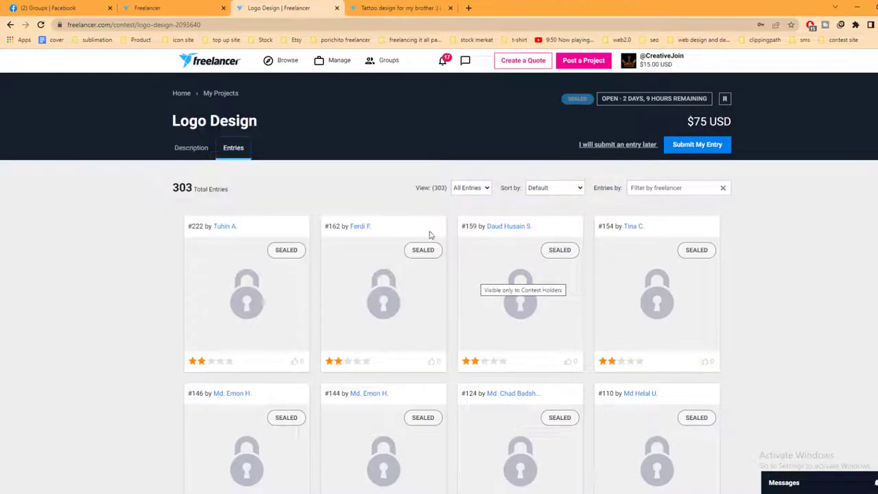
{"action": "left_click", "coordinate": [400, 8]}
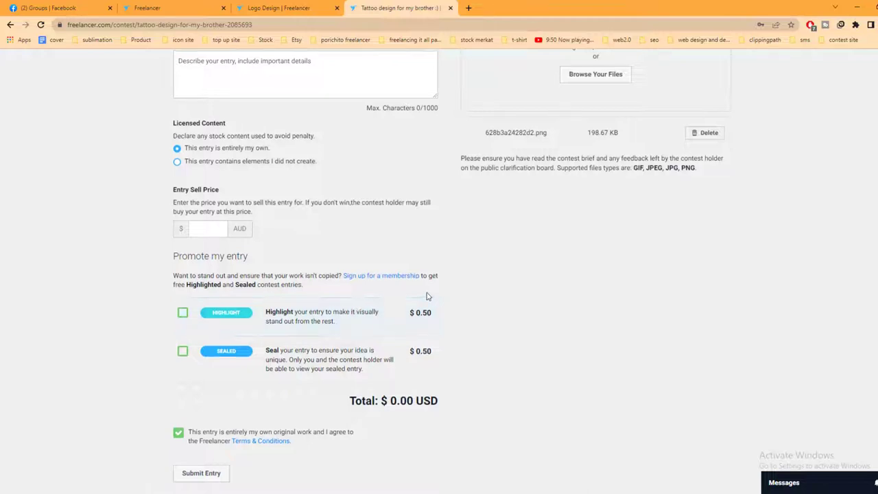
{"action": "scroll", "coordinate": [428, 294], "scroll_direction": "up", "scroll_amount": 5}
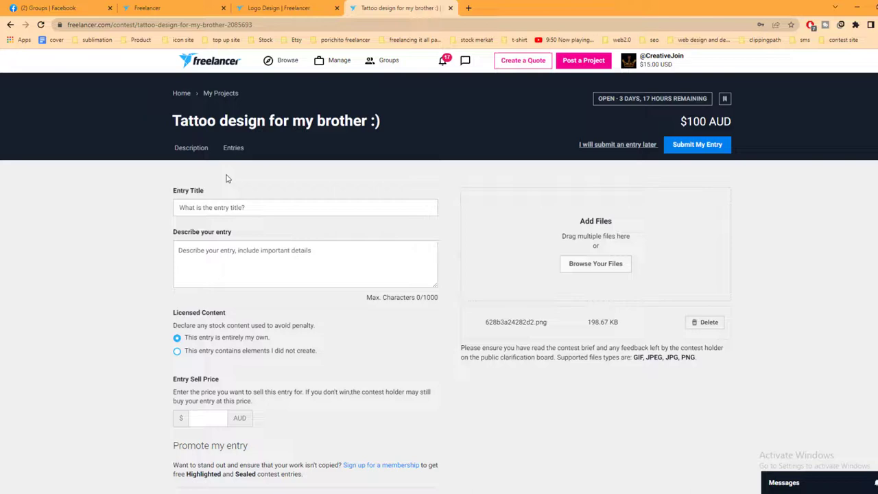
Step: Return to the contest results and add the Featured and Highlight listing types to the Top Contest filter
{"action": "left_click", "coordinate": [158, 7]}
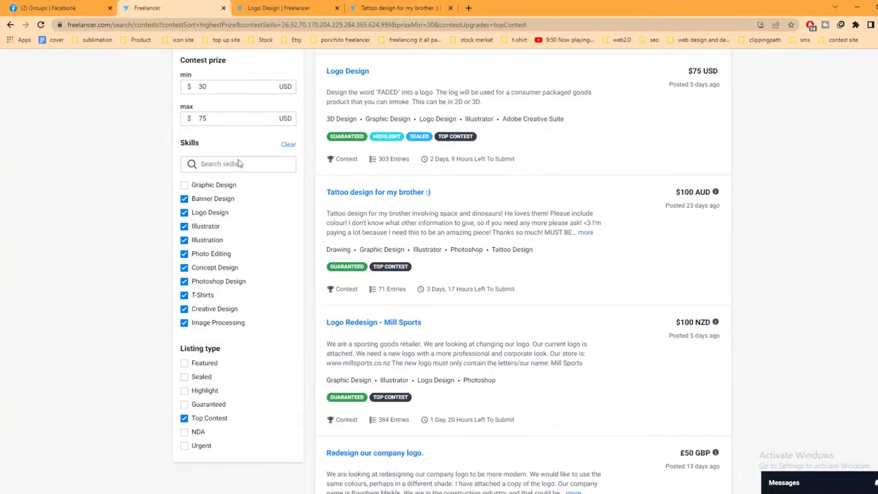
{"action": "scroll", "coordinate": [353, 226], "scroll_direction": "down", "scroll_amount": 3}
{"action": "scroll", "coordinate": [400, 273], "scroll_direction": "up", "scroll_amount": 1}
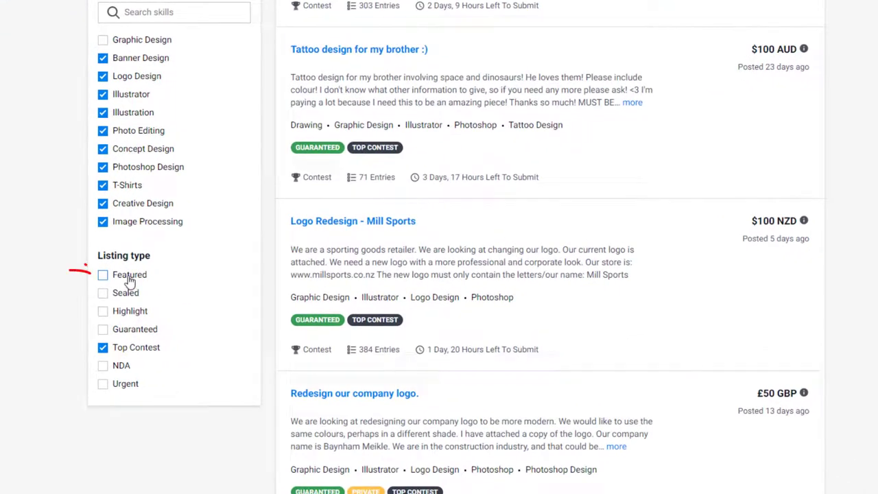
{"action": "left_click", "coordinate": [128, 278]}
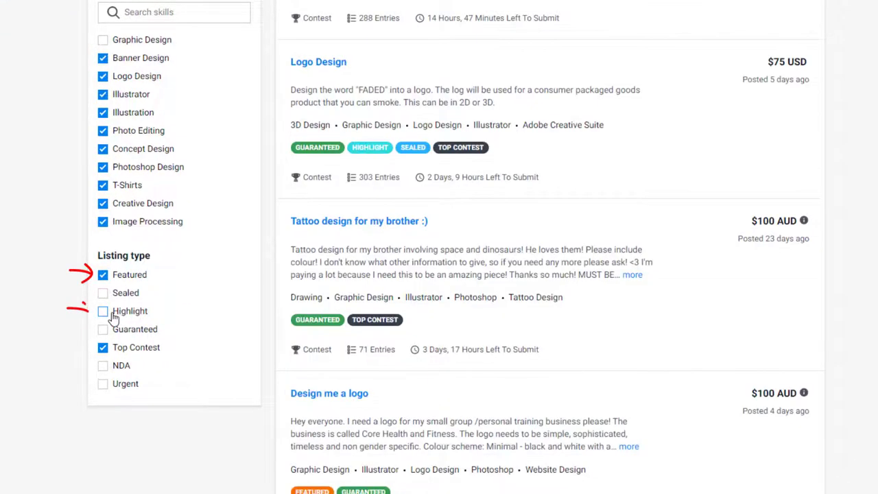
{"action": "left_click", "coordinate": [114, 315]}
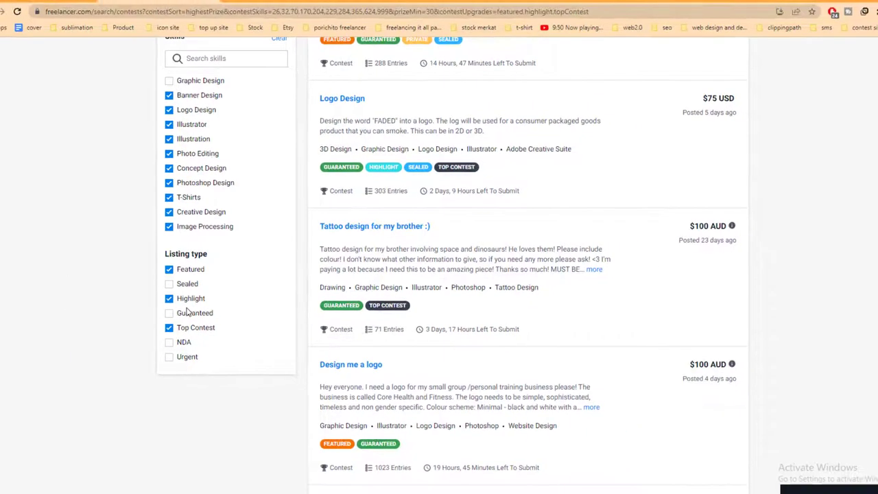
Step: Look over the available sort orders for the contest results and keep Highest Prize
{"action": "scroll", "coordinate": [188, 312], "scroll_direction": "up", "scroll_amount": 3}
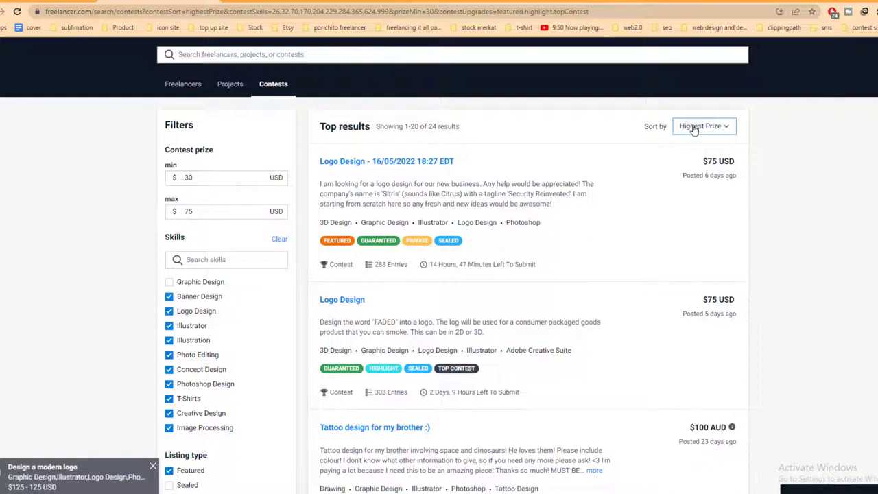
{"action": "left_click", "coordinate": [695, 129]}
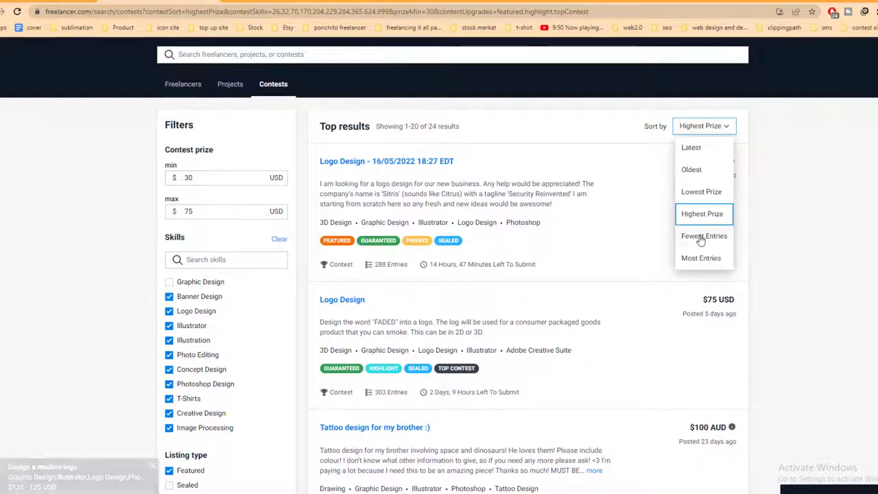
{"action": "left_click", "coordinate": [818, 219]}
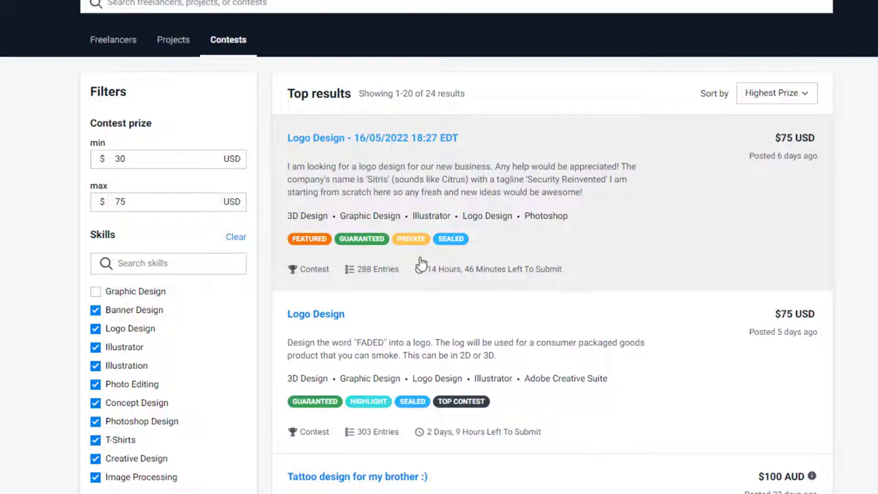
Step: Sort the contest results by Fewest Entries and look over the entry counts of the first listings
{"action": "scroll", "coordinate": [453, 278], "scroll_direction": "down", "scroll_amount": 1}
{"action": "scroll", "coordinate": [542, 281], "scroll_direction": "up", "scroll_amount": 1}
{"action": "left_click", "coordinate": [796, 101]}
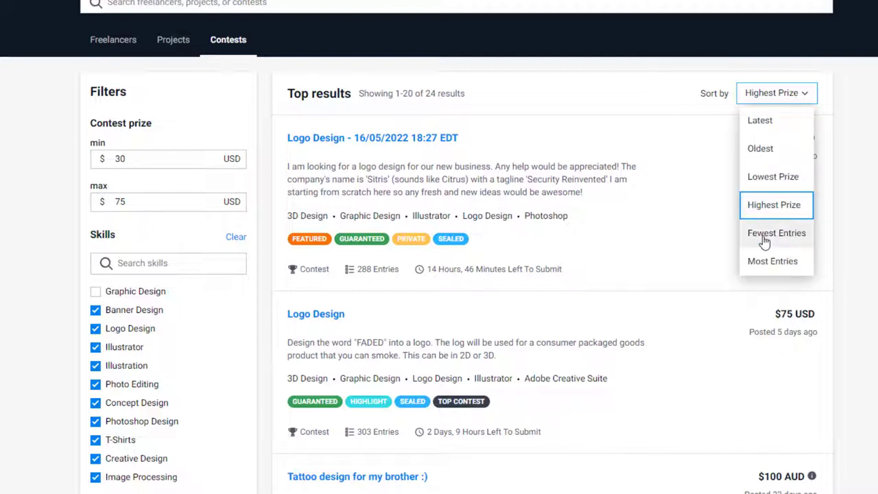
{"action": "left_click", "coordinate": [765, 237]}
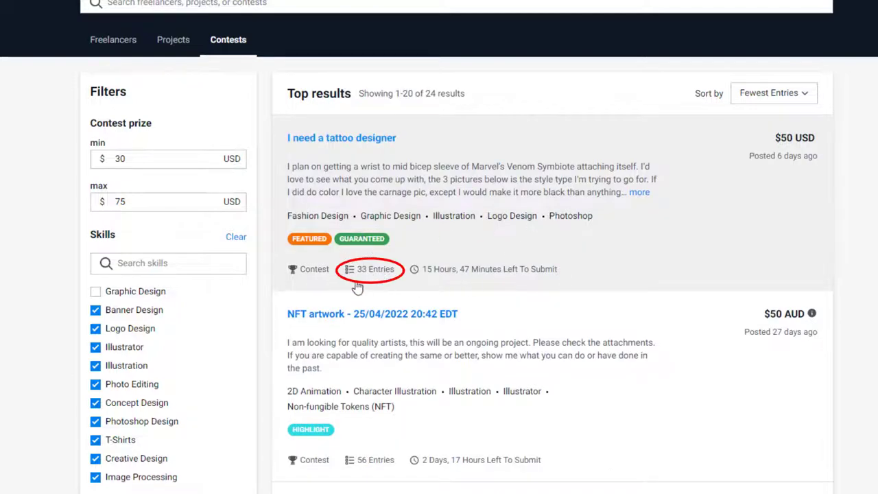
{"action": "scroll", "coordinate": [361, 281], "scroll_direction": "down", "scroll_amount": 2}
{"action": "scroll", "coordinate": [364, 340], "scroll_direction": "down", "scroll_amount": 2}
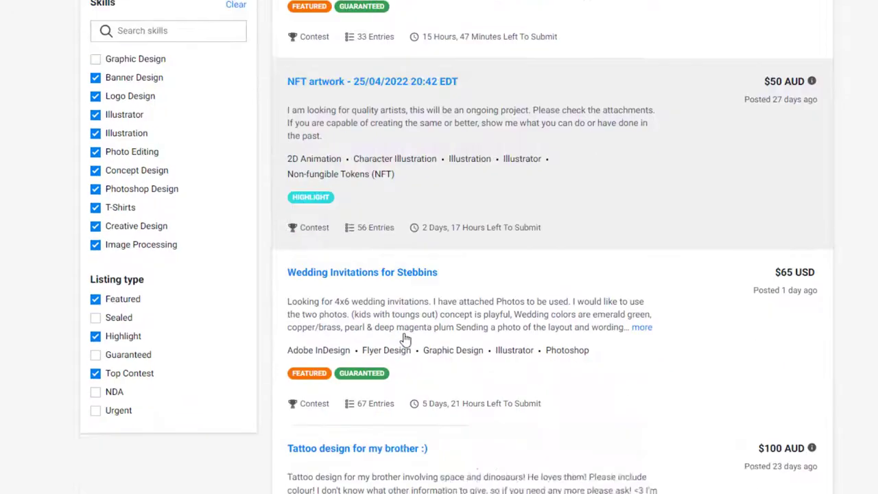
{"action": "scroll", "coordinate": [432, 318], "scroll_direction": "down", "scroll_amount": 2}
{"action": "scroll", "coordinate": [657, 222], "scroll_direction": "up", "scroll_amount": 5}
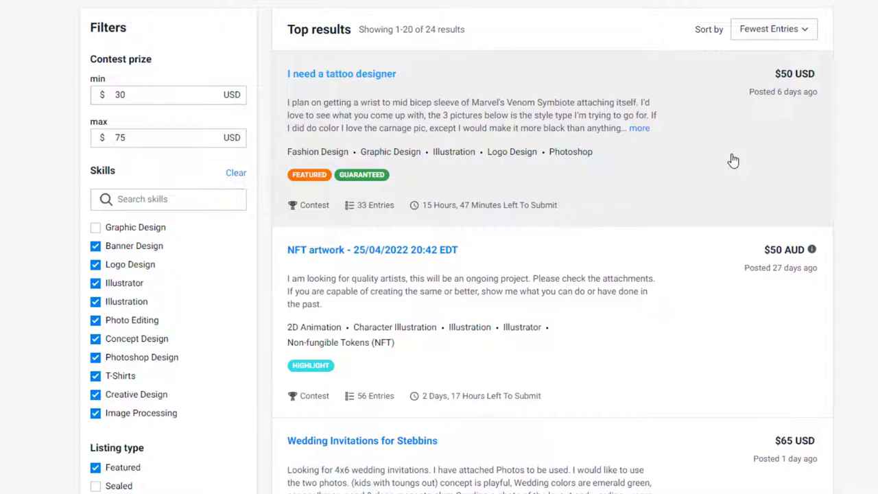
Step: Change the sort order of the contest results to Most Entries
{"action": "left_click", "coordinate": [804, 29]}
{"action": "left_click", "coordinate": [211, 46]}
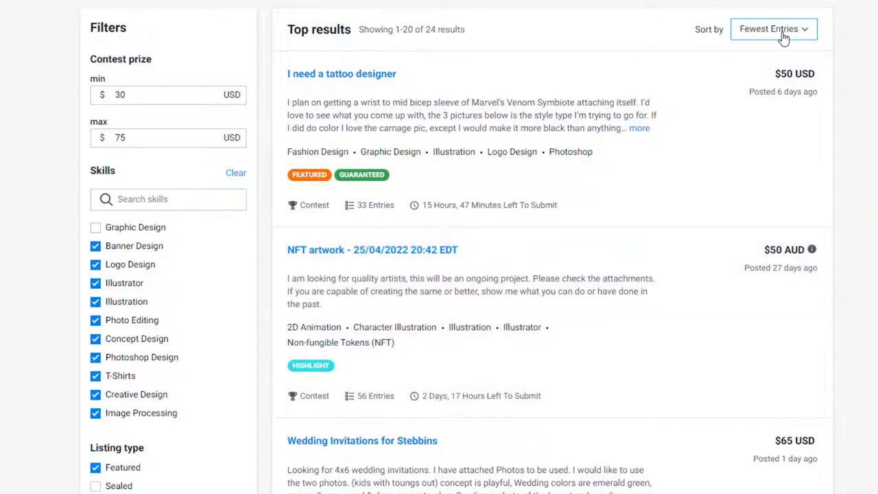
{"action": "left_click", "coordinate": [783, 33]}
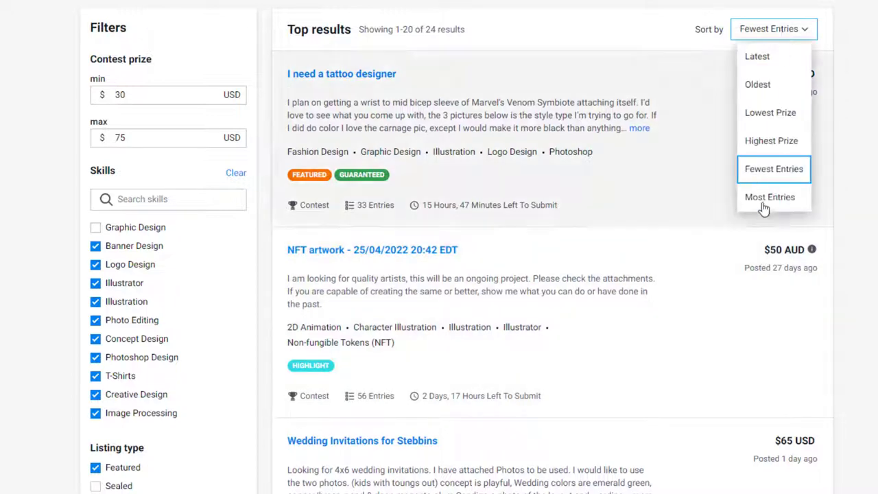
{"action": "left_click", "coordinate": [763, 201]}
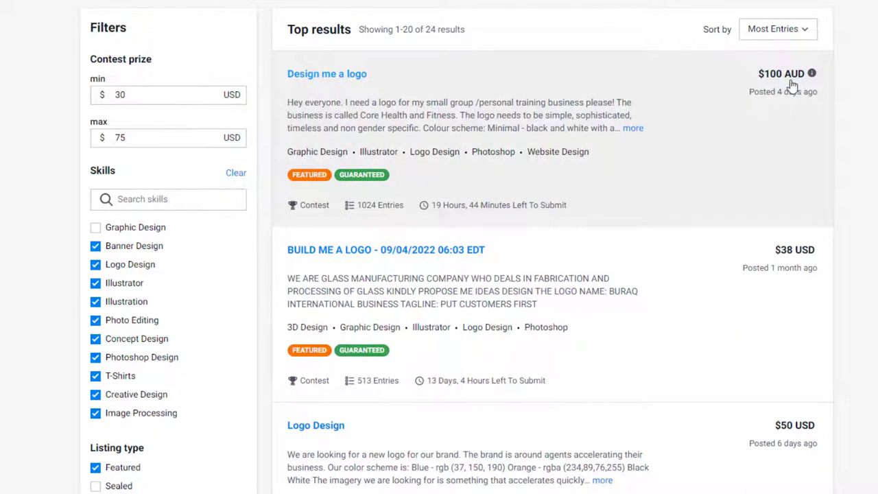
Step: Examine the prizes, entry counts and remaining submission times of the contests with the most entries
{"action": "scroll", "coordinate": [513, 425], "scroll_direction": "down", "scroll_amount": 1}
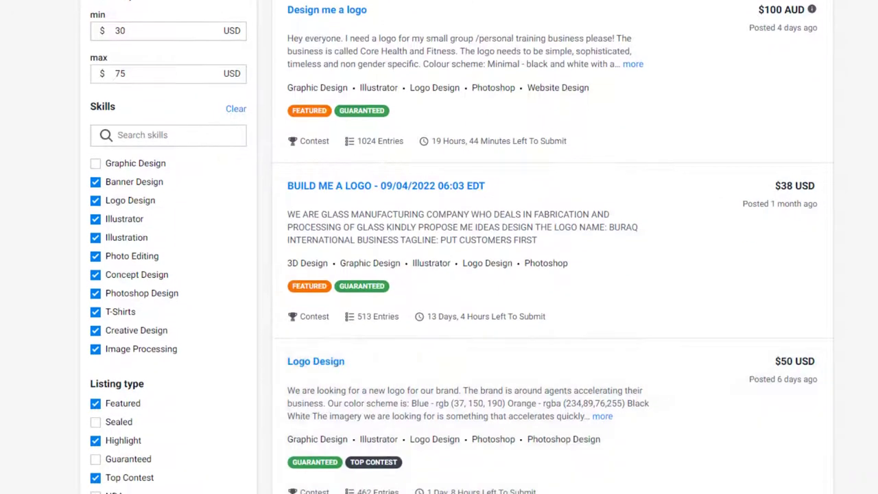
{"action": "scroll", "coordinate": [363, 408], "scroll_direction": "up", "scroll_amount": 2}
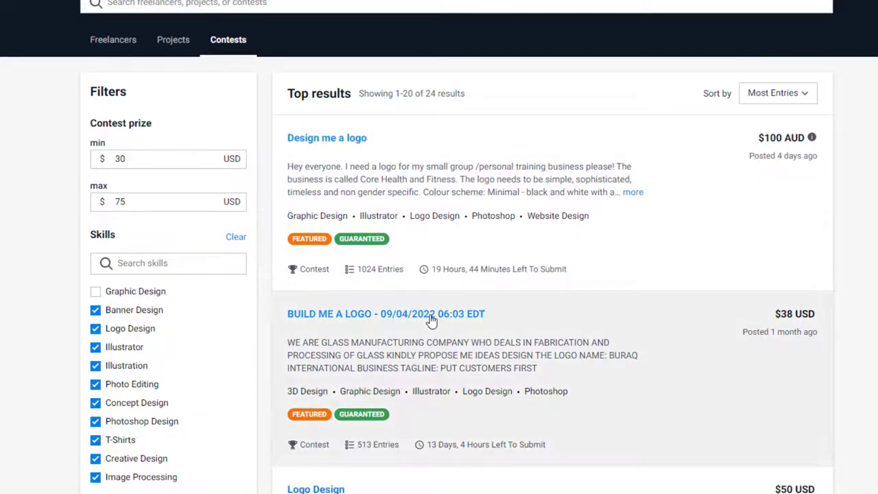
{"action": "scroll", "coordinate": [430, 320], "scroll_direction": "down", "scroll_amount": 3}
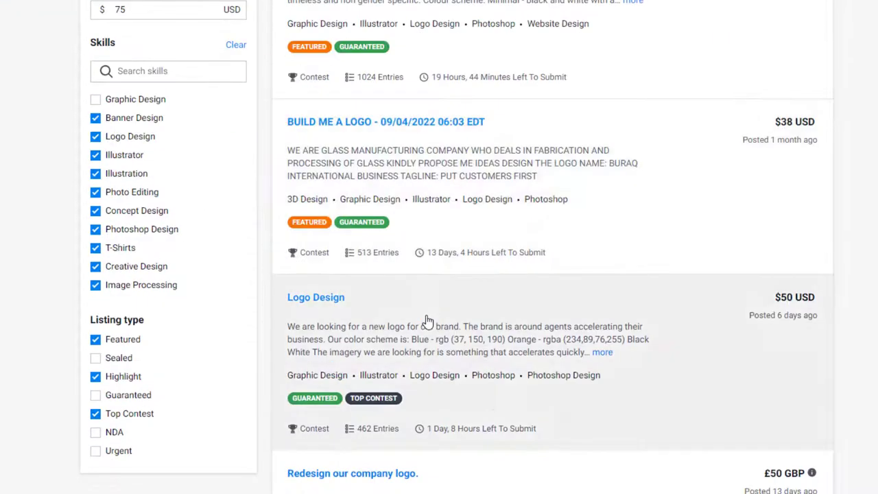
{"action": "scroll", "coordinate": [426, 321], "scroll_direction": "down", "scroll_amount": 1}
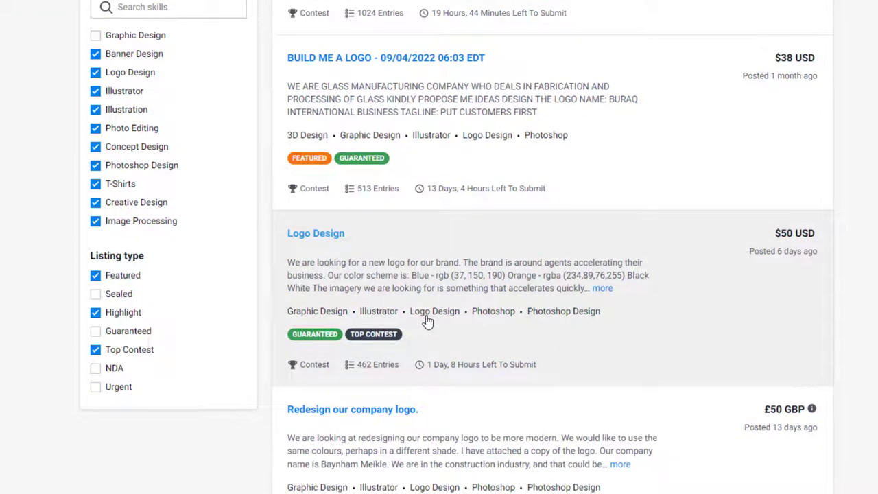
{"action": "scroll", "coordinate": [427, 321], "scroll_direction": "down", "scroll_amount": 3}
{"action": "scroll", "coordinate": [415, 326], "scroll_direction": "down", "scroll_amount": 2}
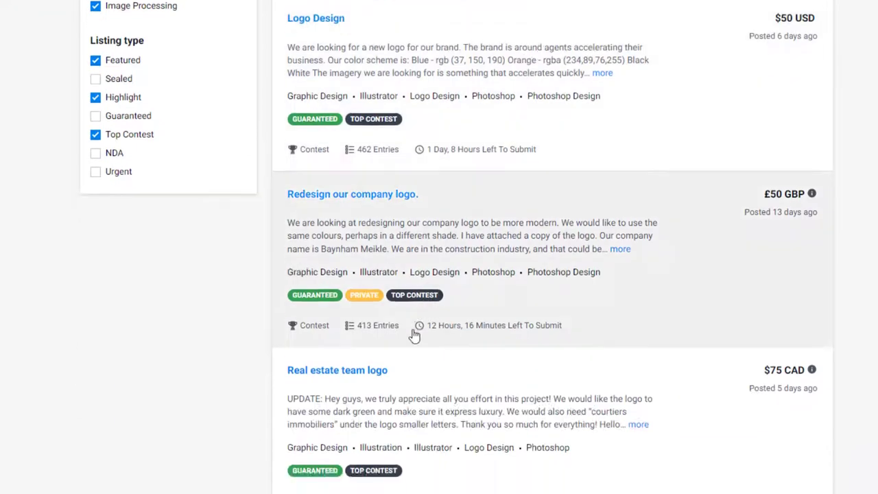
{"action": "scroll", "coordinate": [357, 299], "scroll_direction": "down", "scroll_amount": 5}
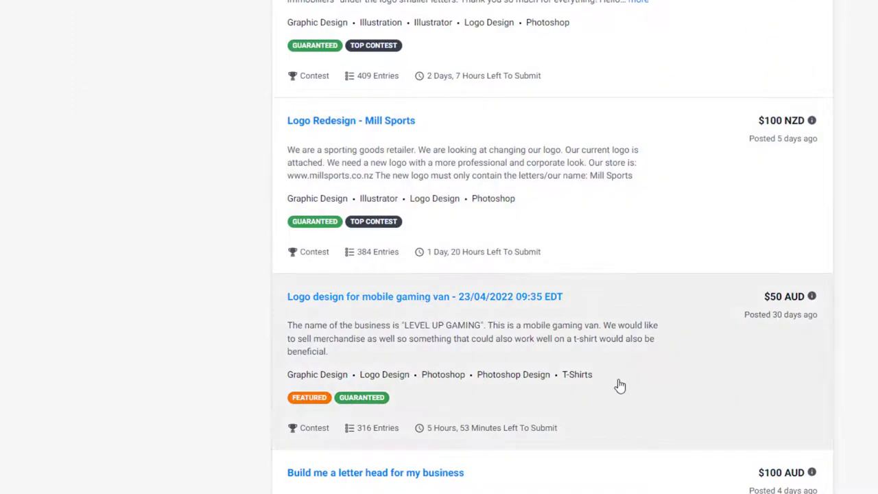
{"action": "scroll", "coordinate": [620, 387], "scroll_direction": "down", "scroll_amount": 4}
{"action": "scroll", "coordinate": [397, 396], "scroll_direction": "up", "scroll_amount": 10}
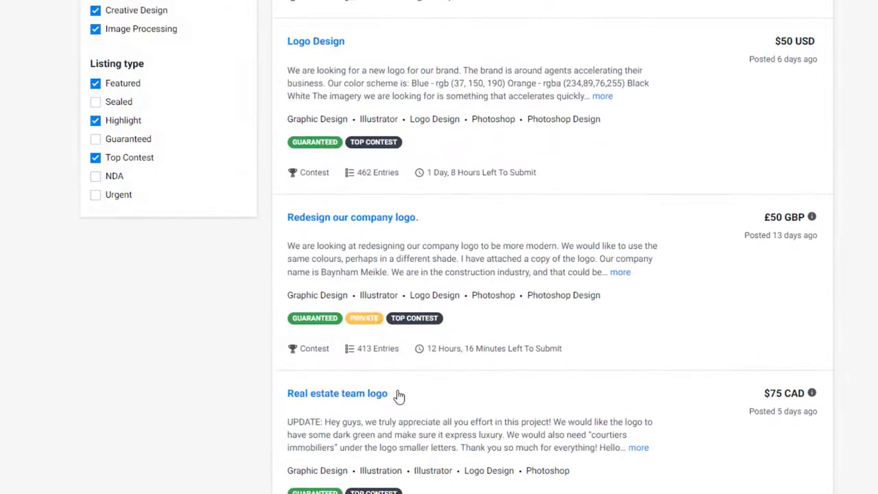